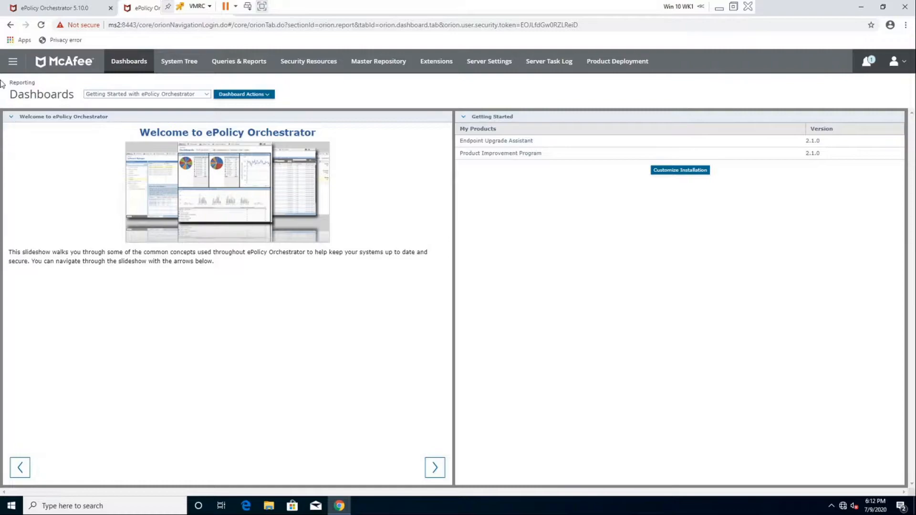
# Open the Tag Catalog and delete the existing Domain Controllers tag from My Tags.
pyautogui.click(7, 64)
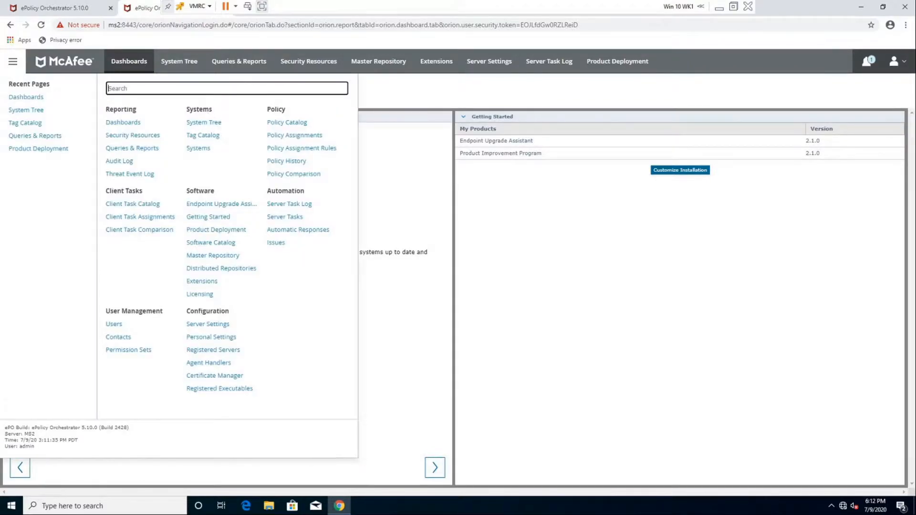
pyautogui.click(203, 139)
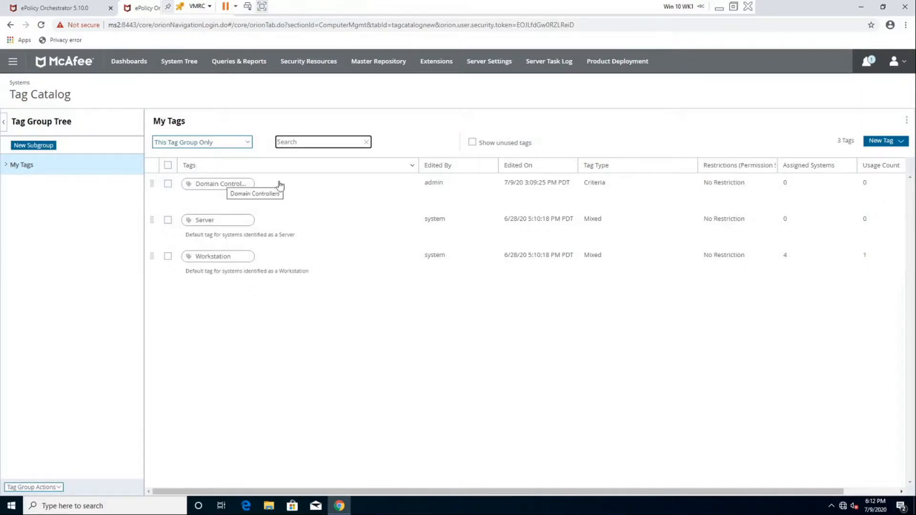
pyautogui.click(171, 186)
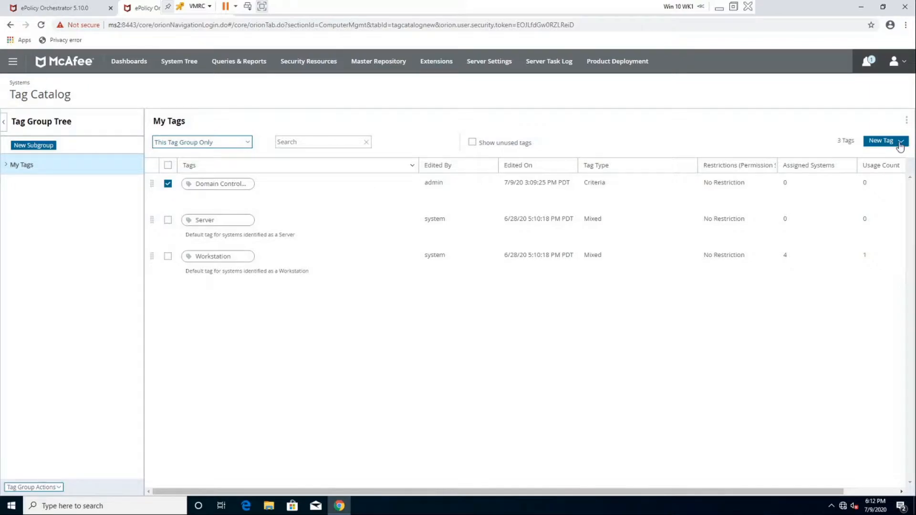
pyautogui.click(901, 142)
pyautogui.click(883, 154)
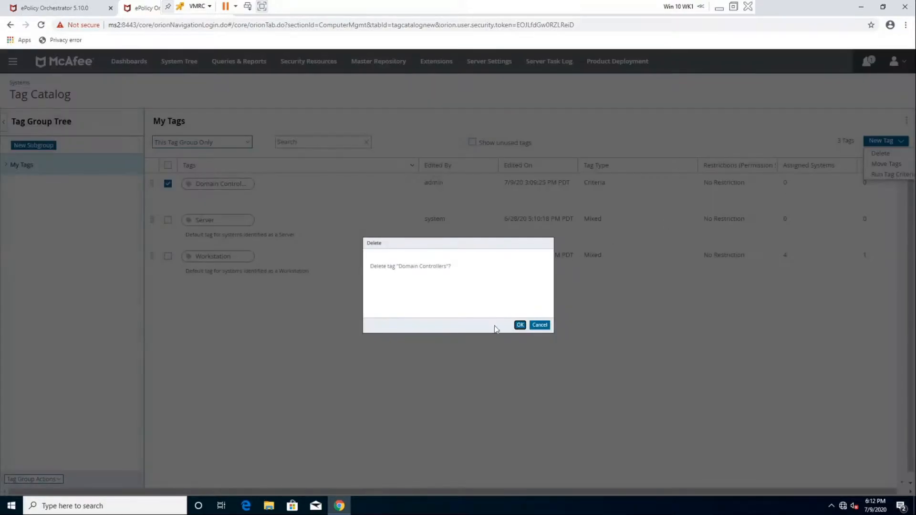
pyautogui.click(520, 326)
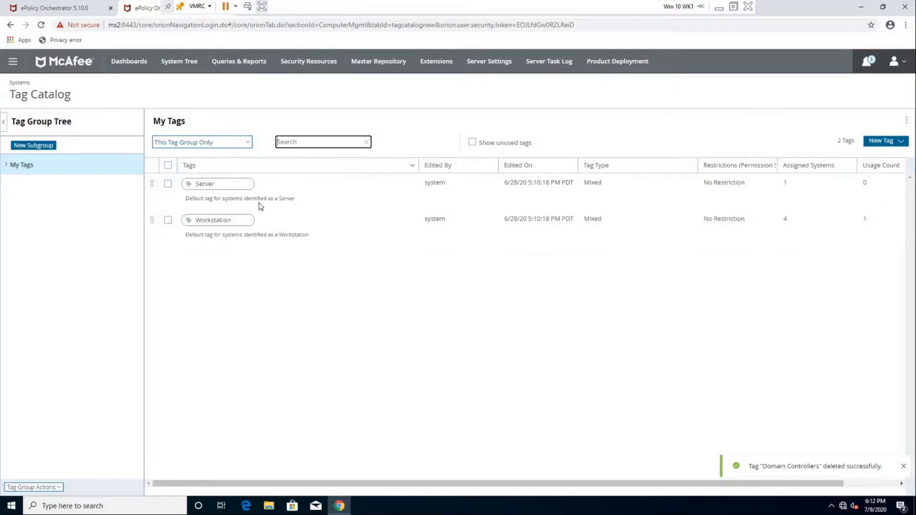
# Start a new tag named Domain Controller and open the Properties Catalog for its criteria.
pyautogui.click(879, 141)
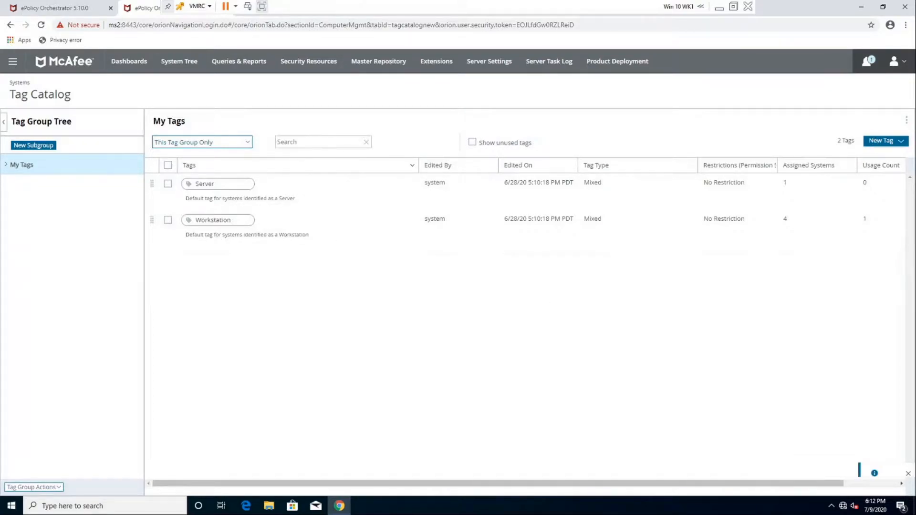
pyautogui.write('Domain Controller')
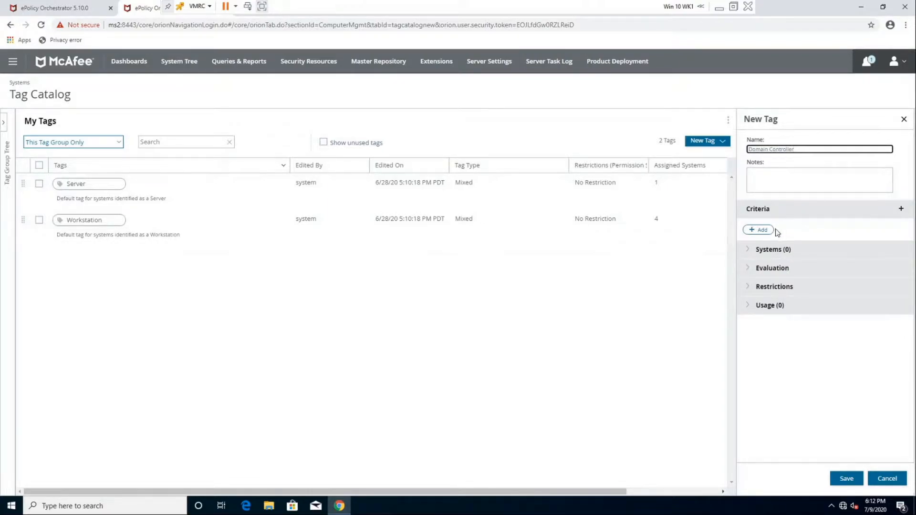
pyautogui.click(763, 231)
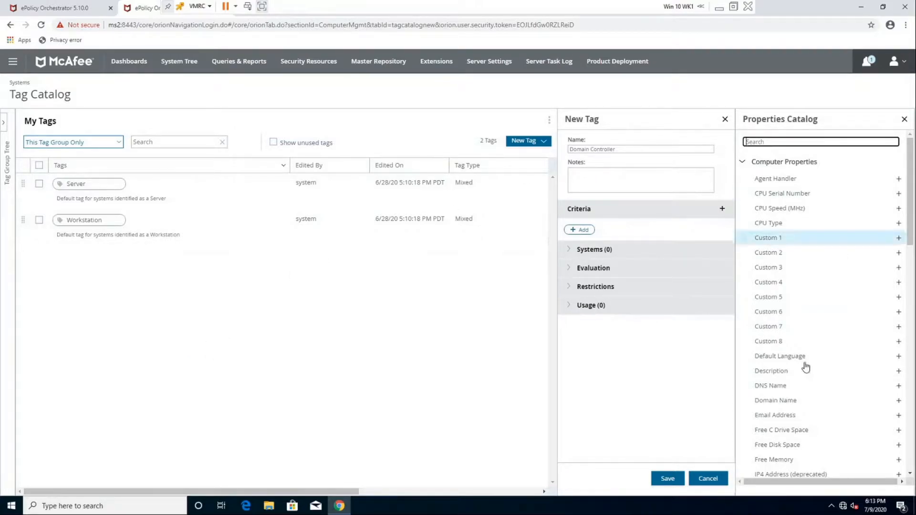
pyautogui.click(644, 149)
pyautogui.moveTo(616, 149); pyautogui.dragTo(538, 155)
pyautogui.click(598, 145)
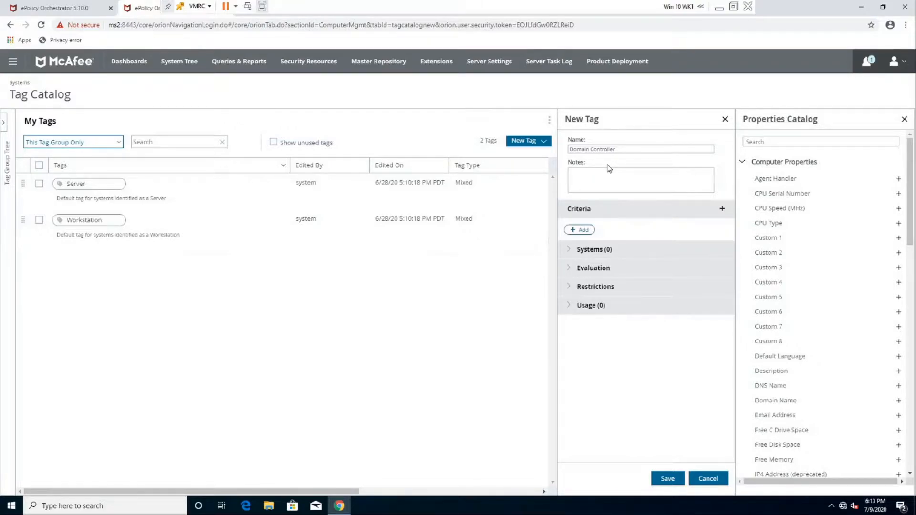
# Add an IP address criterion to the new tag matching addresses between 10.10.1.10 and 10.10.1.20.
pyautogui.scroll(-1, 804, 420)
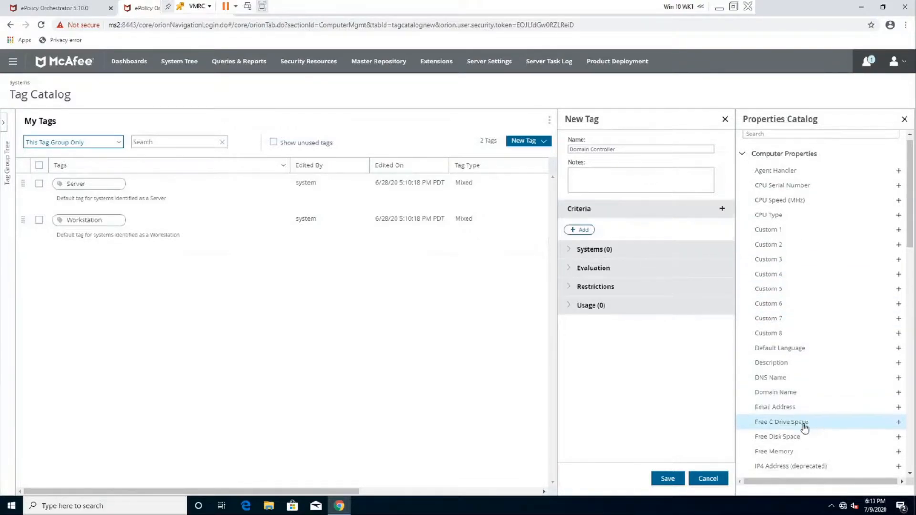
pyautogui.click(781, 449)
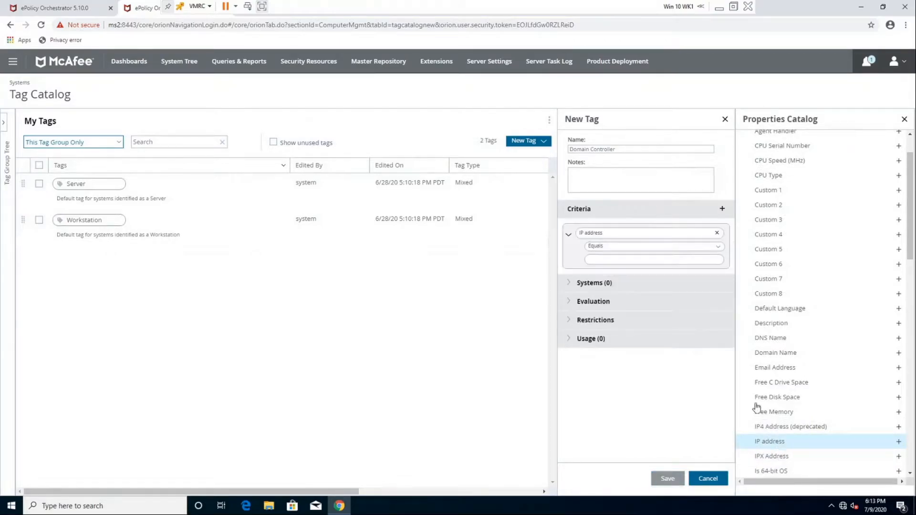
pyautogui.click(599, 249)
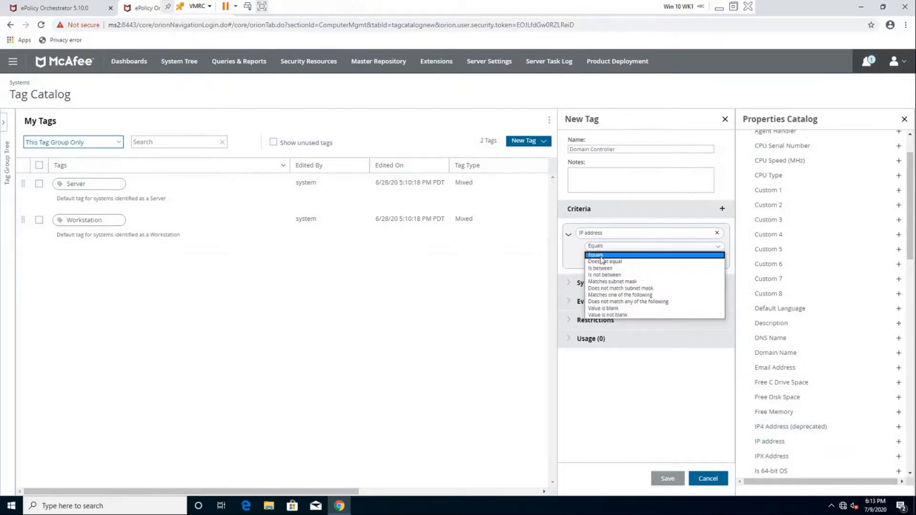
pyautogui.click(602, 265)
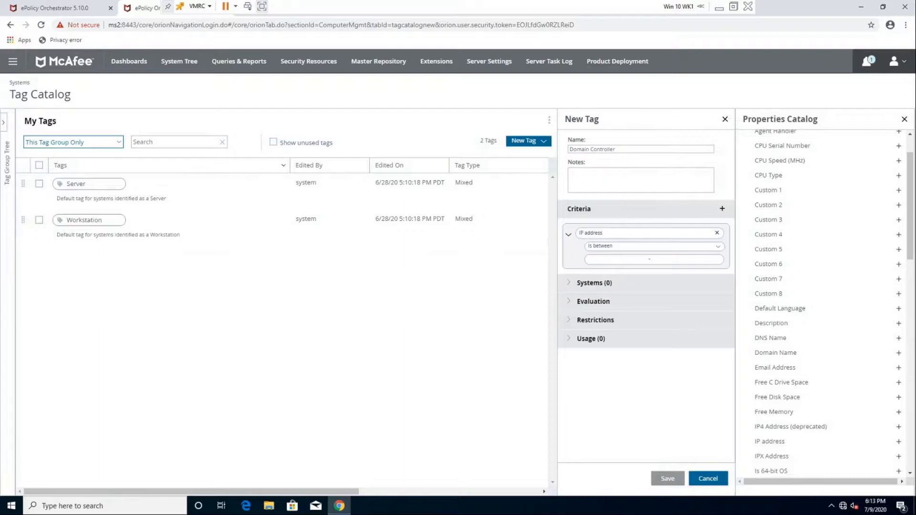
pyautogui.write('10.10.1.1')
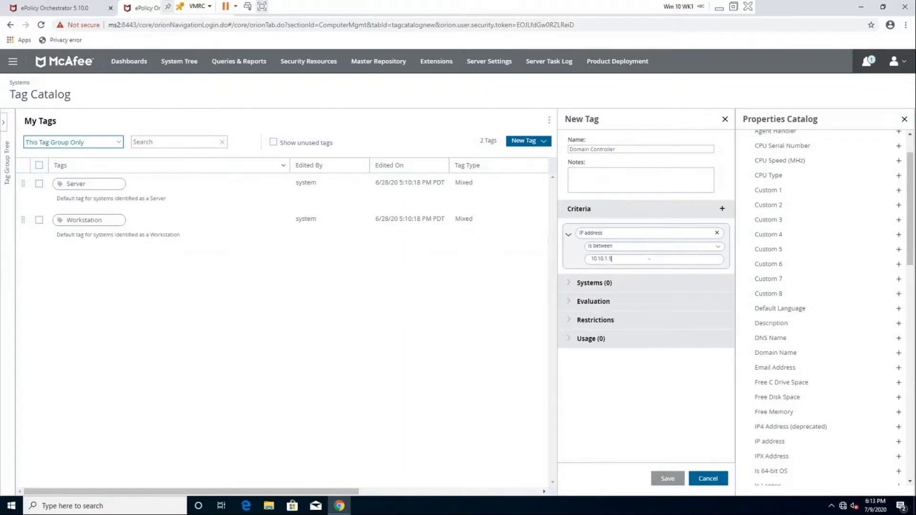
pyautogui.write('0 - ')
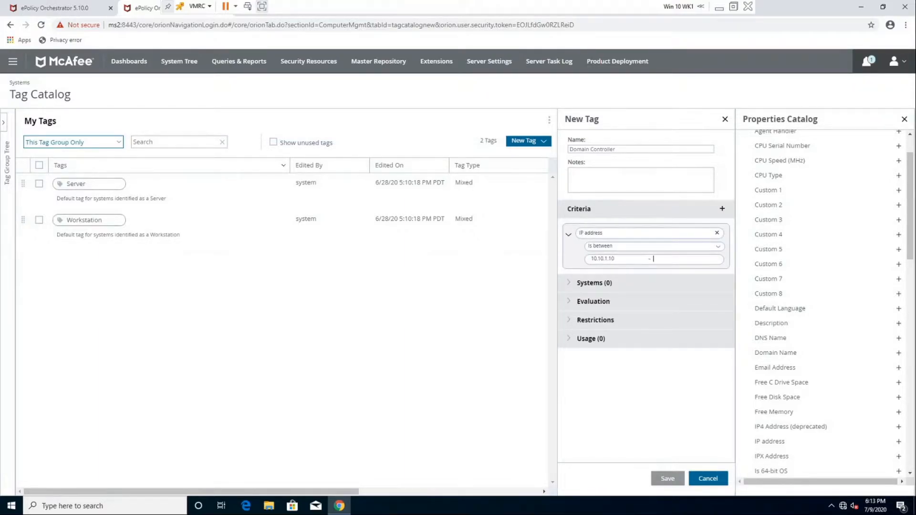
pyautogui.write('10.10.1.20')
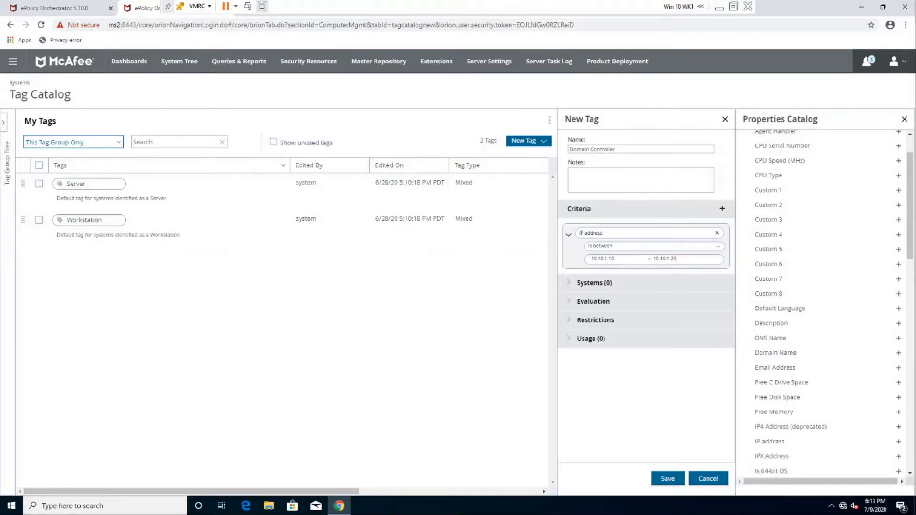
# Add a System Name criterion to the new tag with the condition Contains and the value dc.
pyautogui.moveTo(617, 150); pyautogui.dragTo(574, 150)
pyautogui.click(582, 149)
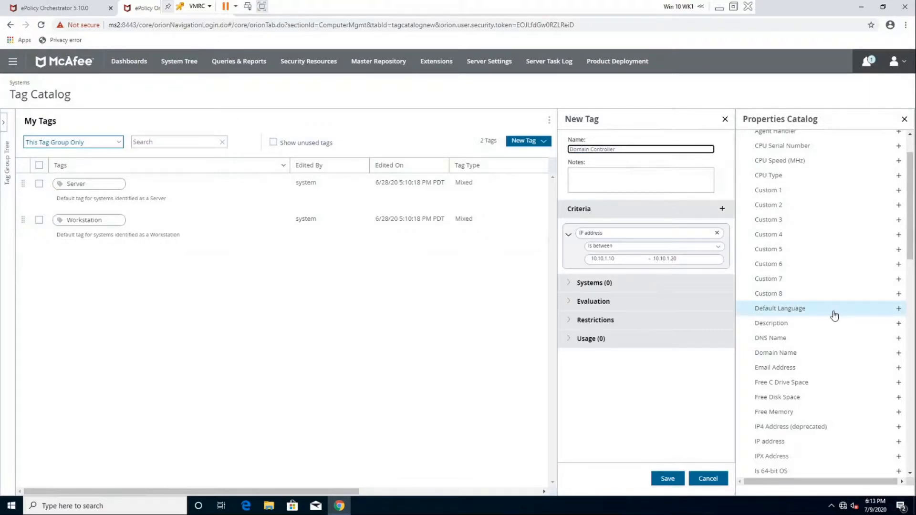
pyautogui.scroll(-1, 819, 344)
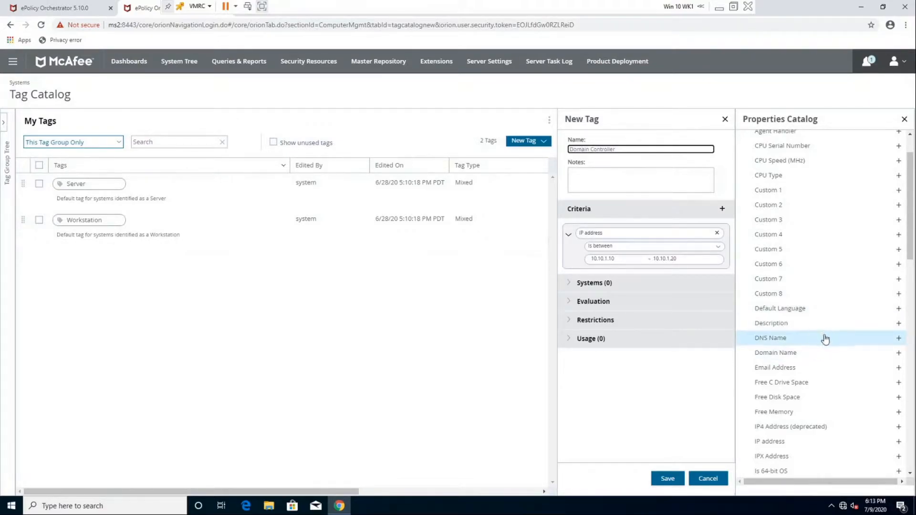
pyautogui.scroll(-3, 830, 352)
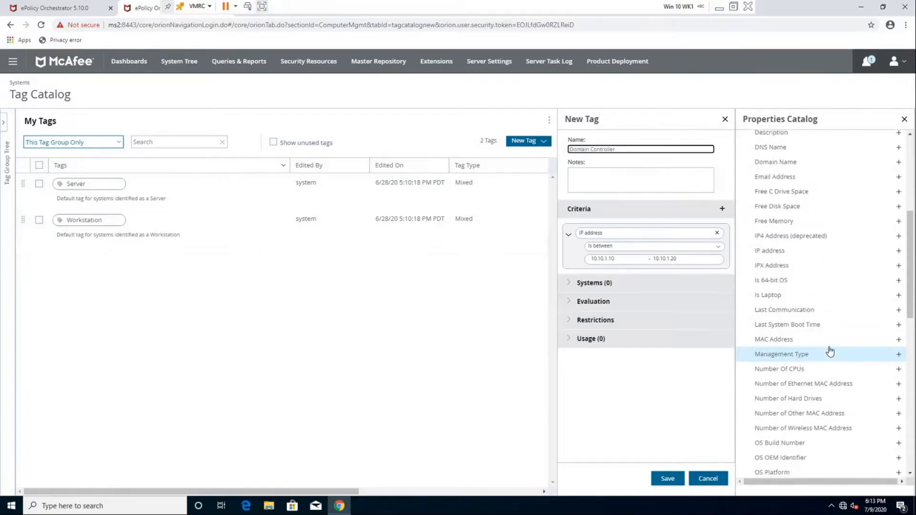
pyautogui.scroll(-2, 830, 353)
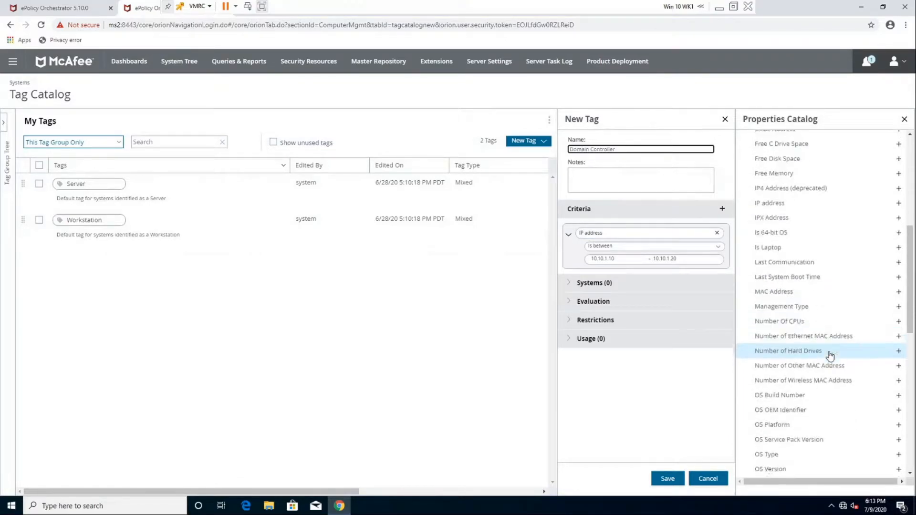
pyautogui.scroll(-4, 830, 378)
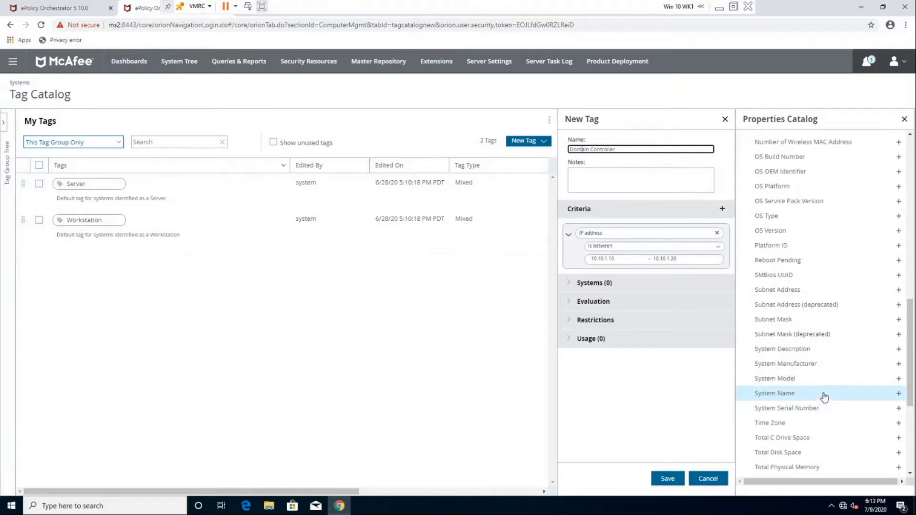
pyautogui.click(824, 394)
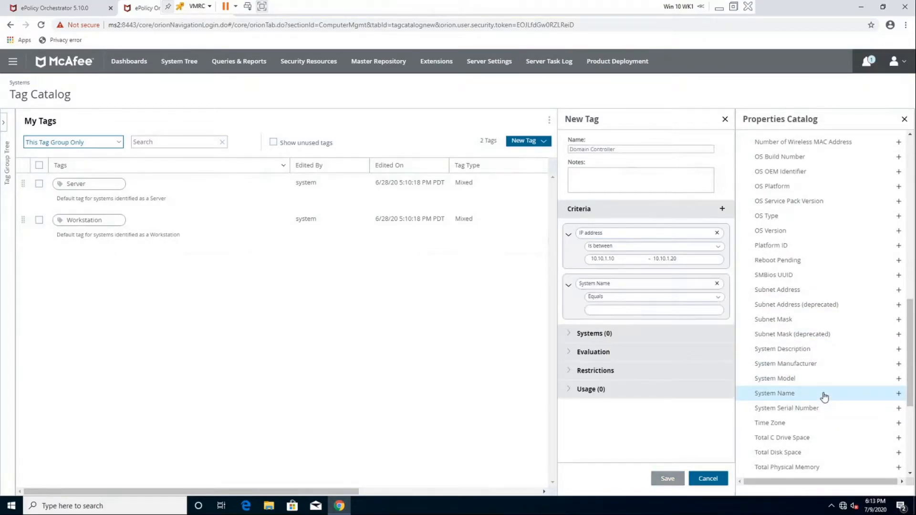
pyautogui.click(613, 297)
pyautogui.click(612, 318)
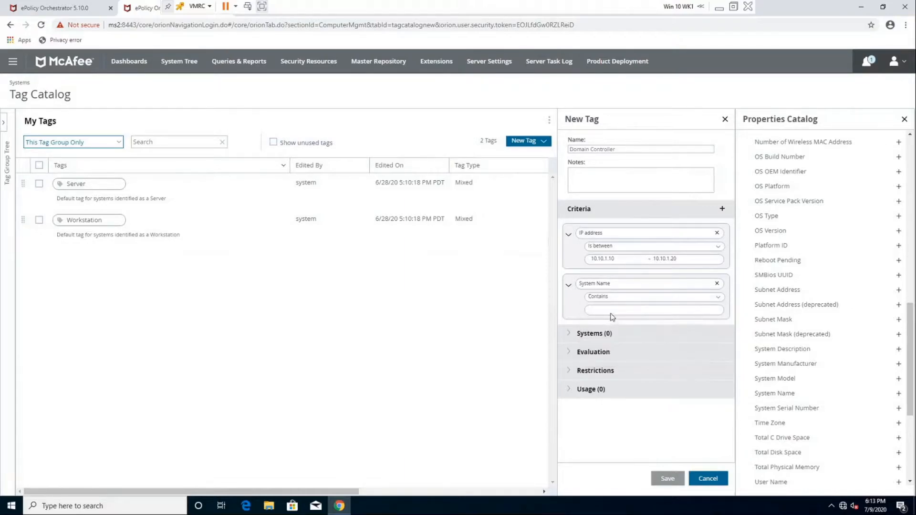
pyautogui.write('dc')
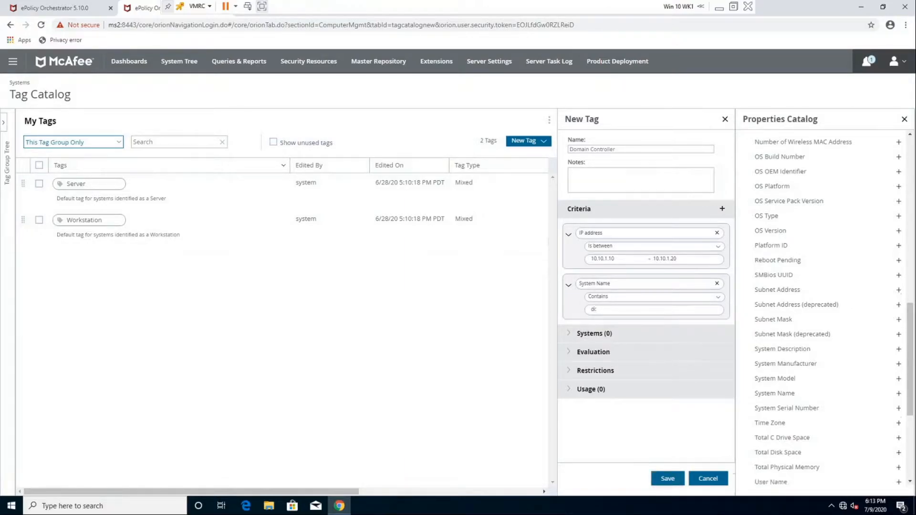
pyautogui.click(615, 302)
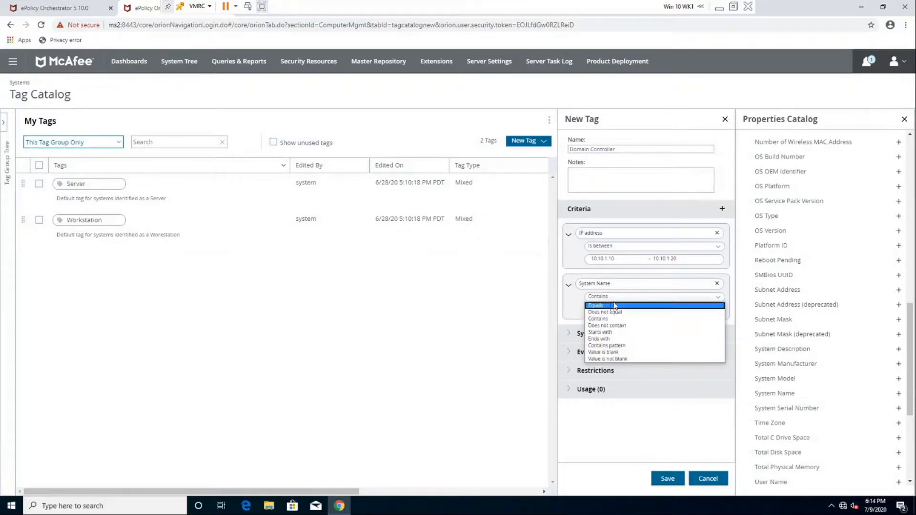
pyautogui.click(615, 302)
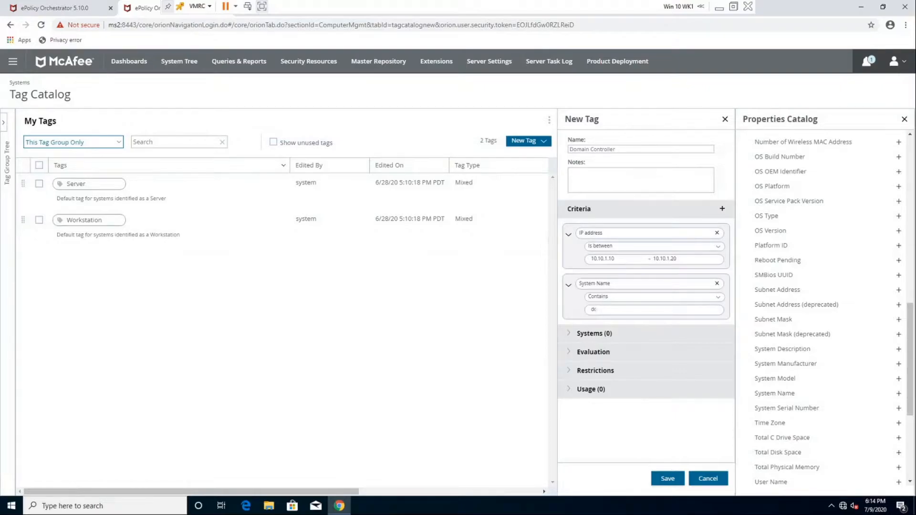
pyautogui.doubleClick(595, 310)
pyautogui.moveTo(591, 258); pyautogui.dragTo(671, 268)
pyautogui.click(677, 259)
pyautogui.moveTo(617, 149); pyautogui.dragTo(570, 149)
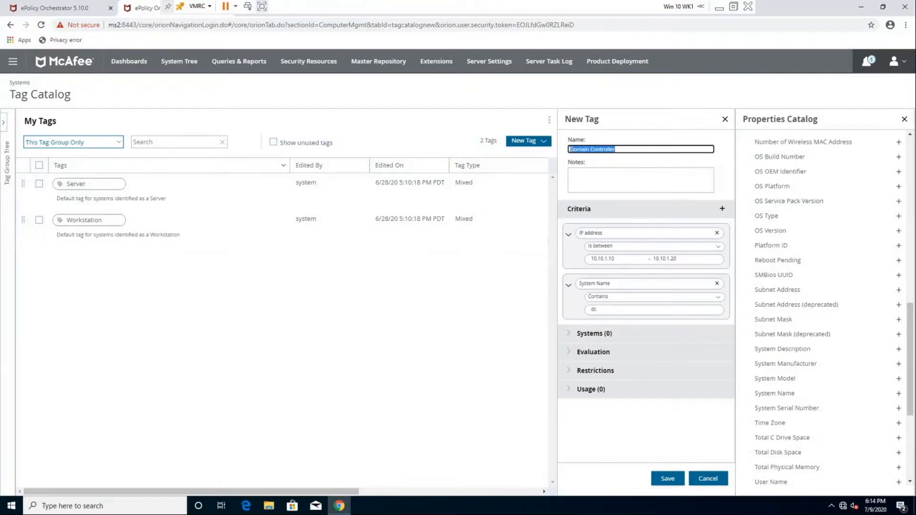
pyautogui.click(619, 149)
# Remove the IP address criterion from the new Domain Controller tag and save the tag.
pyautogui.click(716, 232)
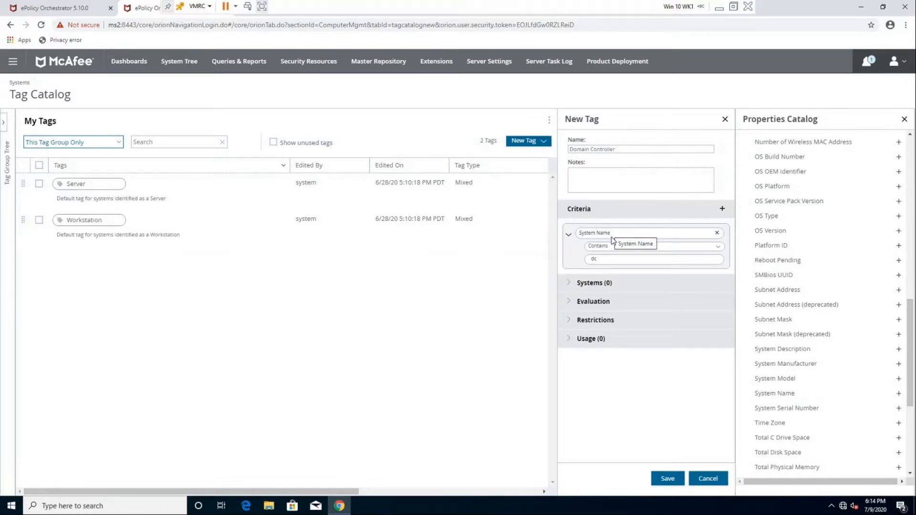
pyautogui.click(667, 479)
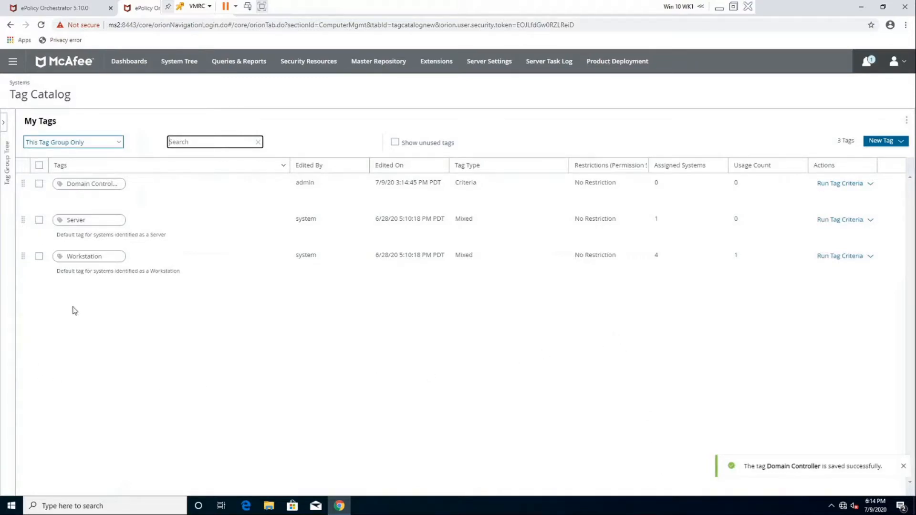
# Run the tag criteria for the Domain Controller tag without resetting manually tagged and excluded systems.
pyautogui.click(828, 185)
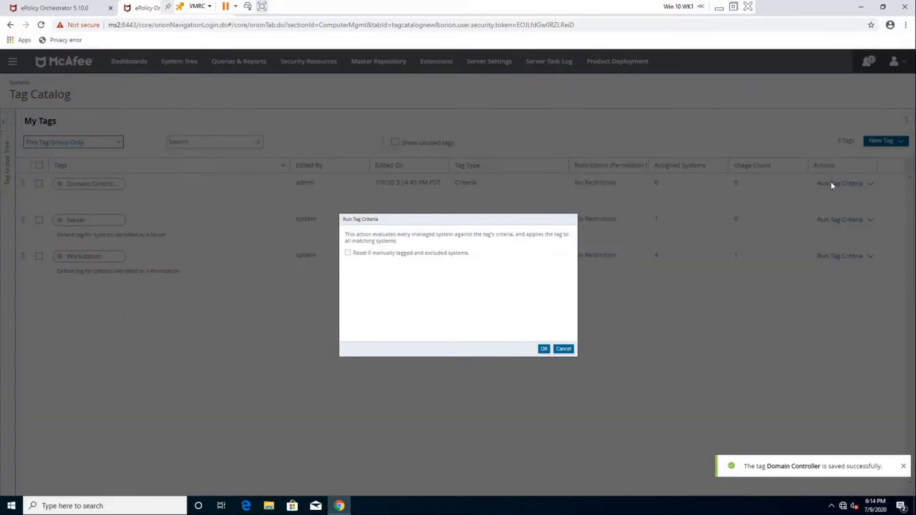
pyautogui.click(544, 349)
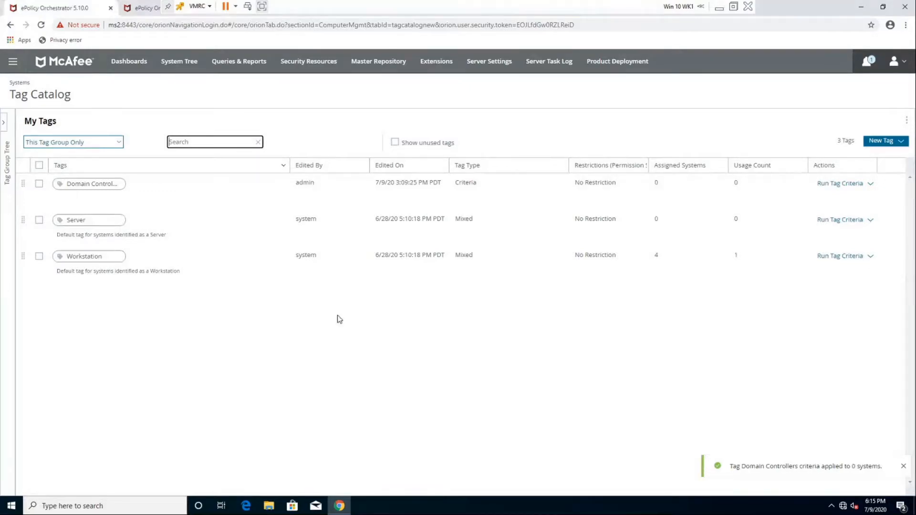
# Set the Domain Controllers group's sorting criteria in the System Tree to systems matching the Domain Controller tag and save them.
pyautogui.click(170, 67)
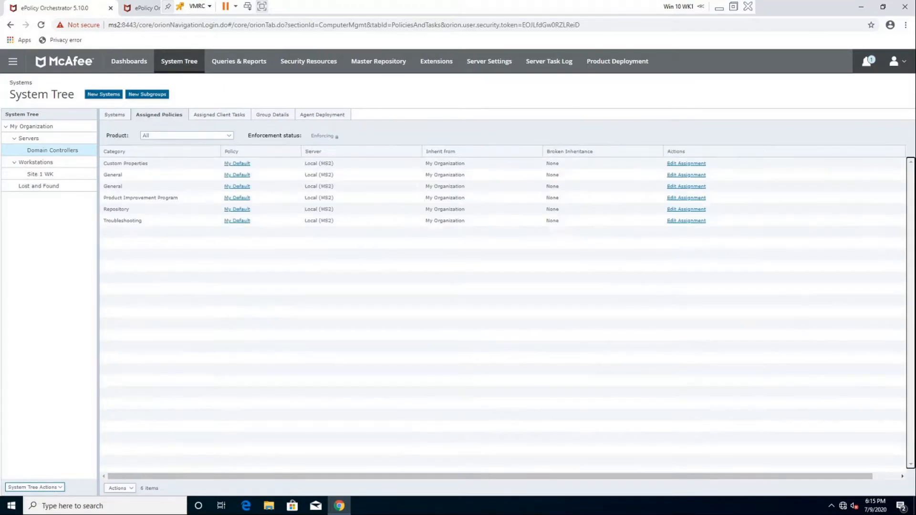
pyautogui.click(216, 117)
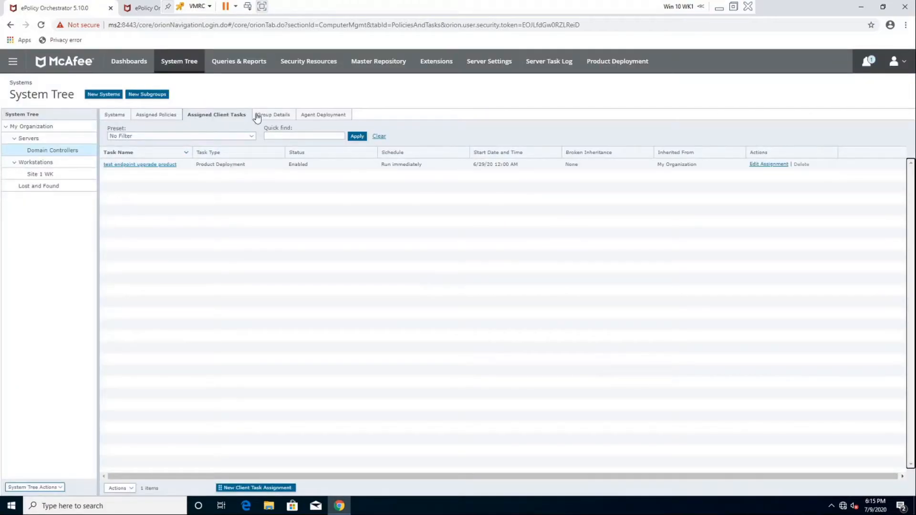
pyautogui.click(258, 117)
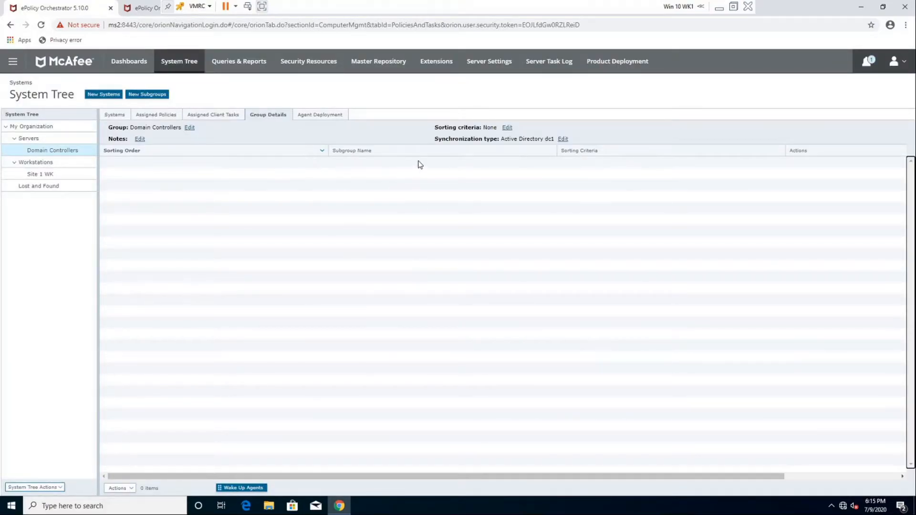
pyautogui.moveTo(435, 128); pyautogui.dragTo(481, 128)
pyautogui.click(499, 123)
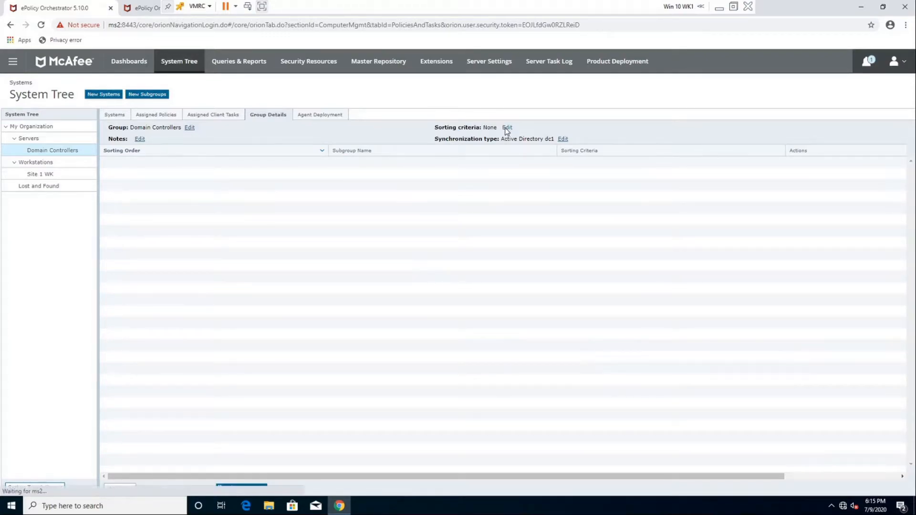
pyautogui.click(507, 128)
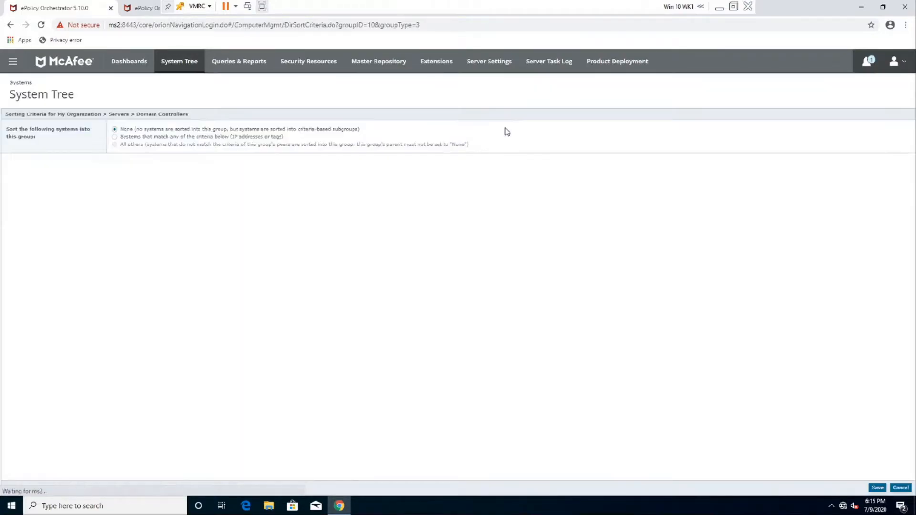
pyautogui.click(152, 139)
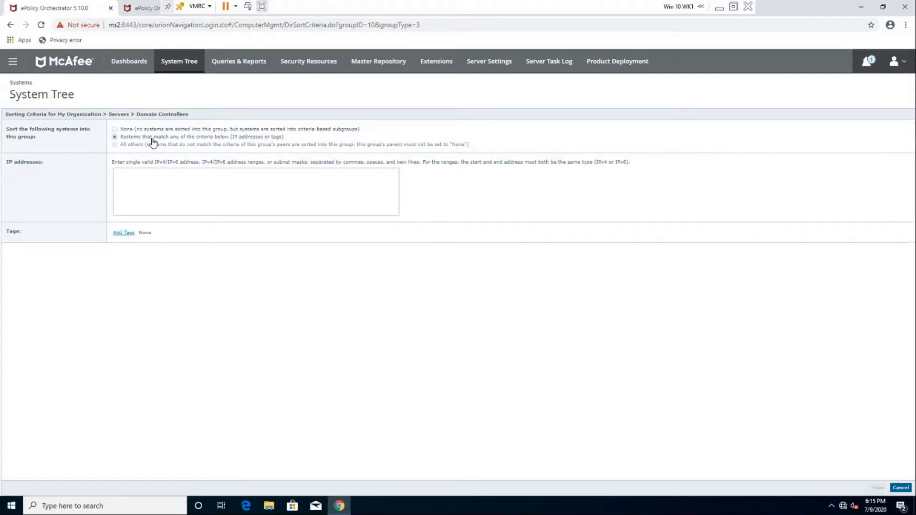
pyautogui.click(125, 232)
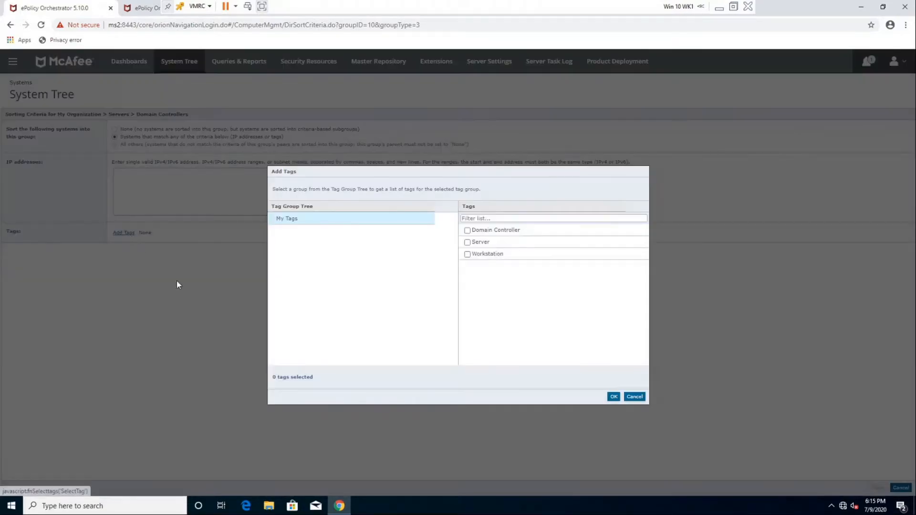
pyautogui.click(467, 231)
pyautogui.click(613, 397)
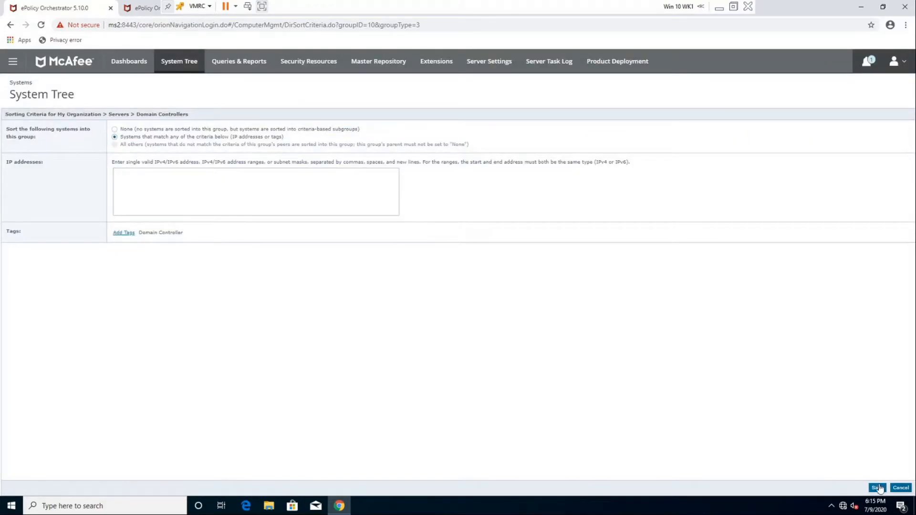
pyautogui.click(878, 488)
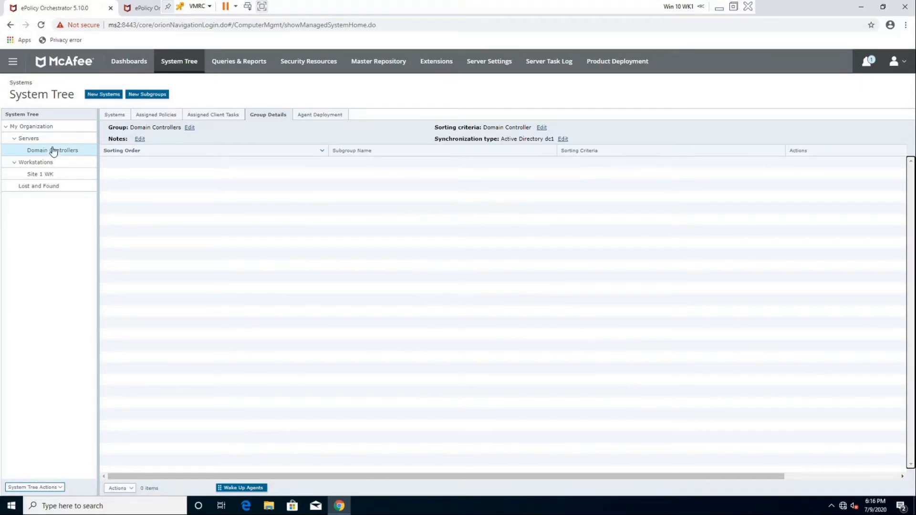
# List the systems of the Domain Controllers group and move DC1 to the Site 1 WK group.
pyautogui.click(117, 116)
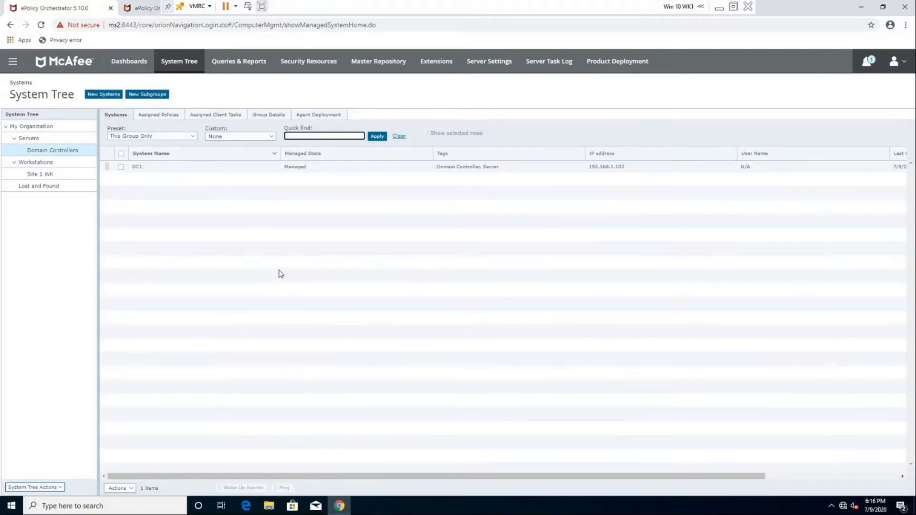
pyautogui.moveTo(86, 149); pyautogui.dragTo(166, 204)
pyautogui.click(171, 208)
pyautogui.moveTo(147, 167); pyautogui.dragTo(57, 176)
pyautogui.click(539, 350)
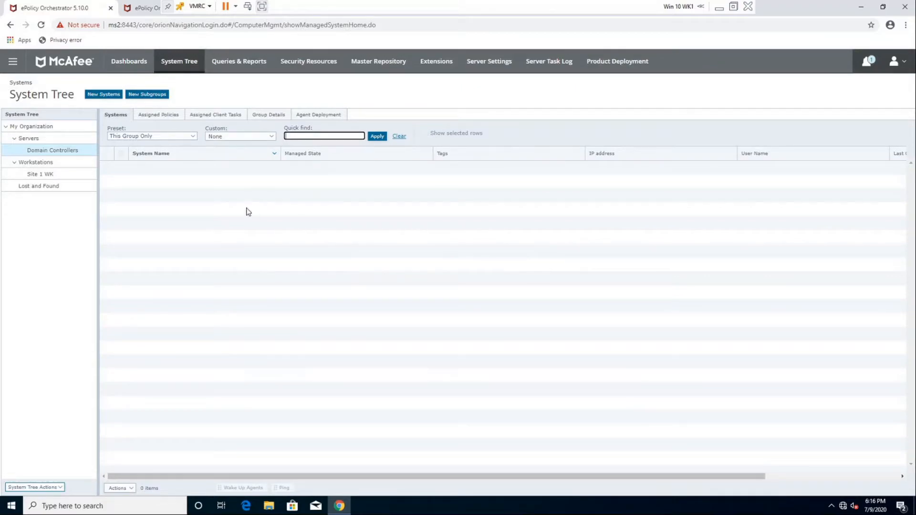
# Move DC1 from the Site 1 WK group back to Domain Controllers and list that group's systems.
pyautogui.click(56, 175)
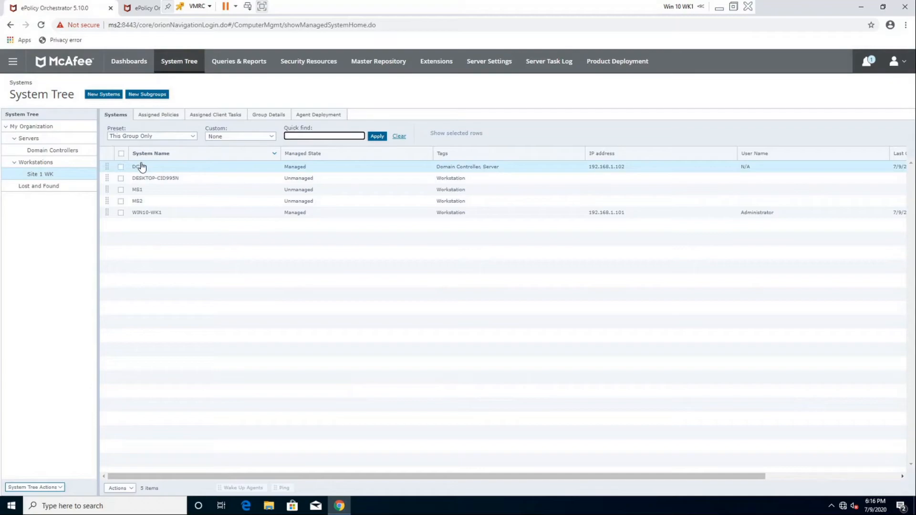
pyautogui.moveTo(141, 166); pyautogui.dragTo(53, 151)
pyautogui.click(542, 349)
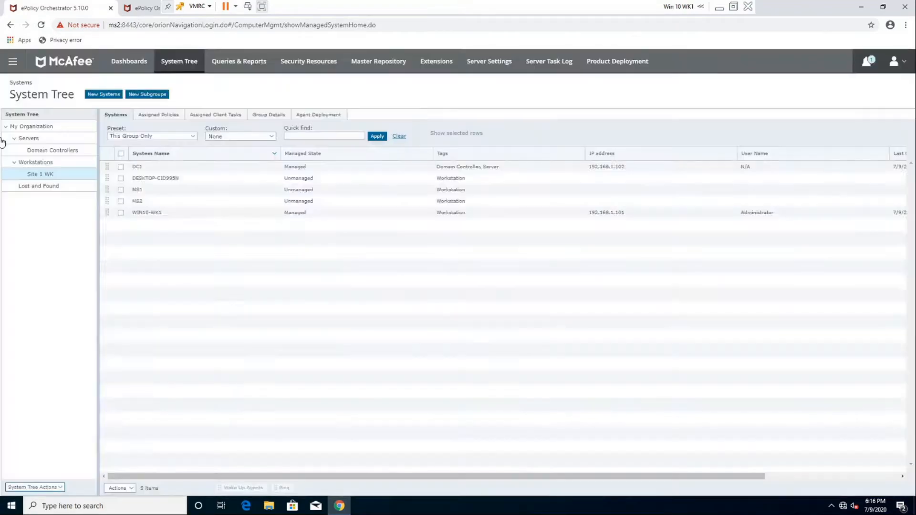
pyautogui.click(64, 150)
pyautogui.click(151, 115)
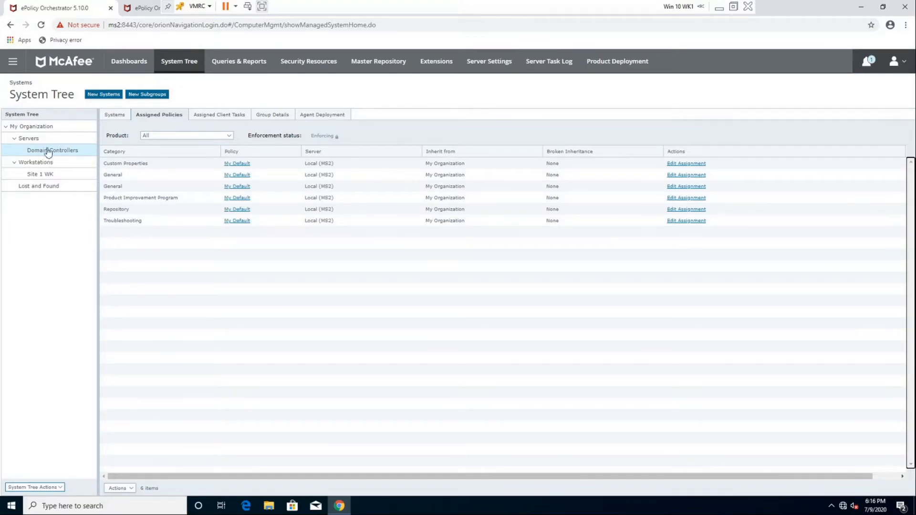
pyautogui.click(114, 115)
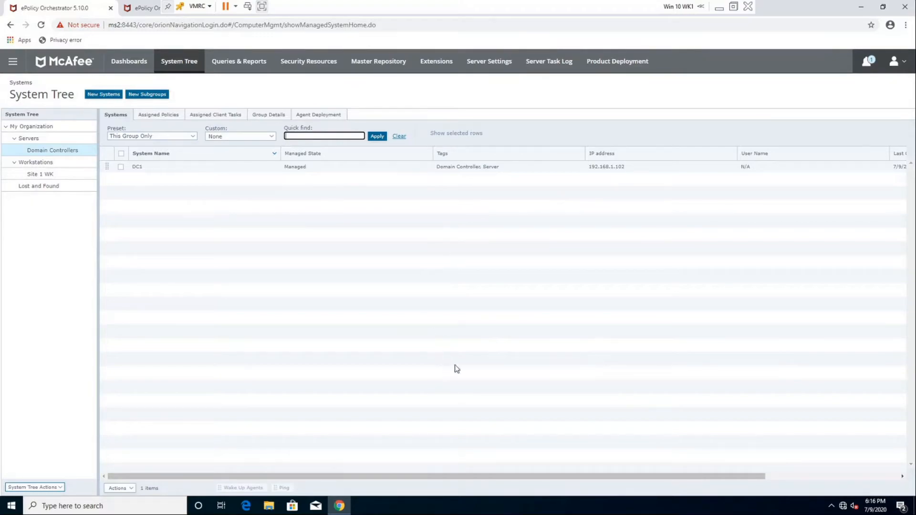
# Create a tag subgroup named Site1 under My Tags in the Tag Catalog.
pyautogui.click(13, 61)
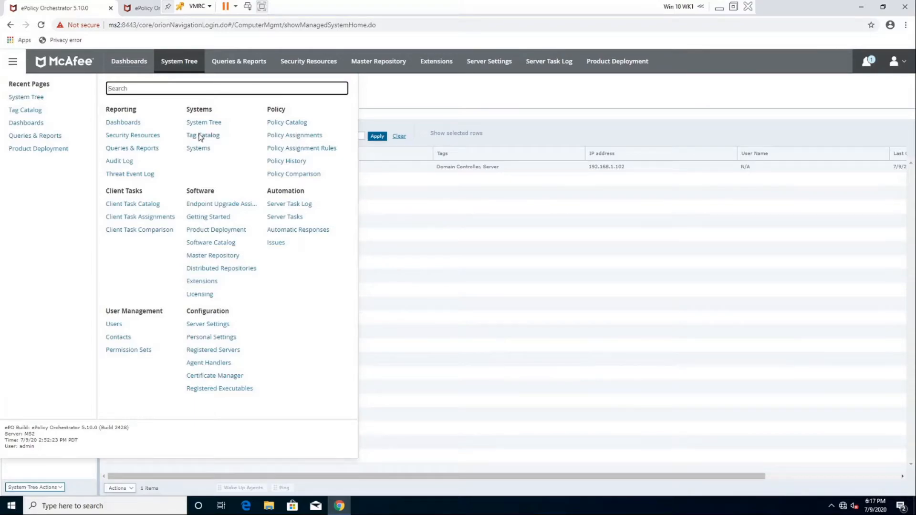
pyautogui.click(201, 136)
pyautogui.click(8, 165)
pyautogui.click(34, 145)
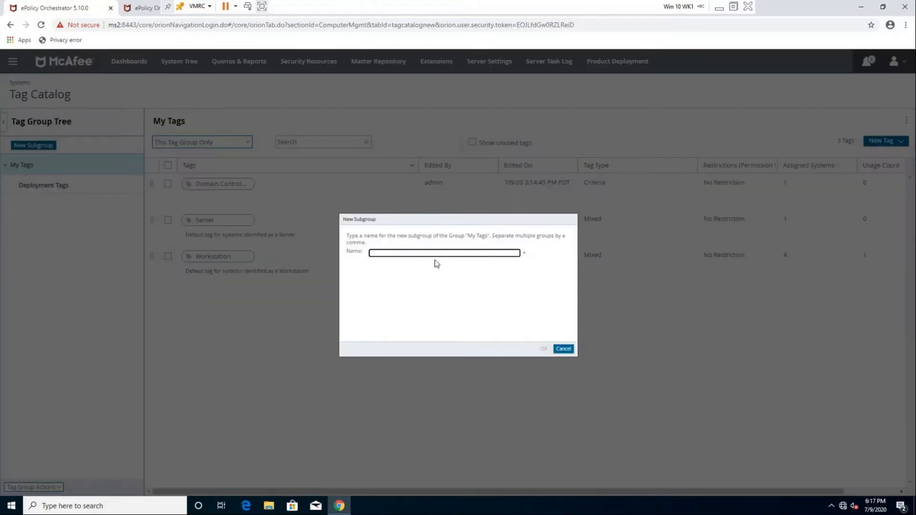
pyautogui.write('G')
pyautogui.click(543, 352)
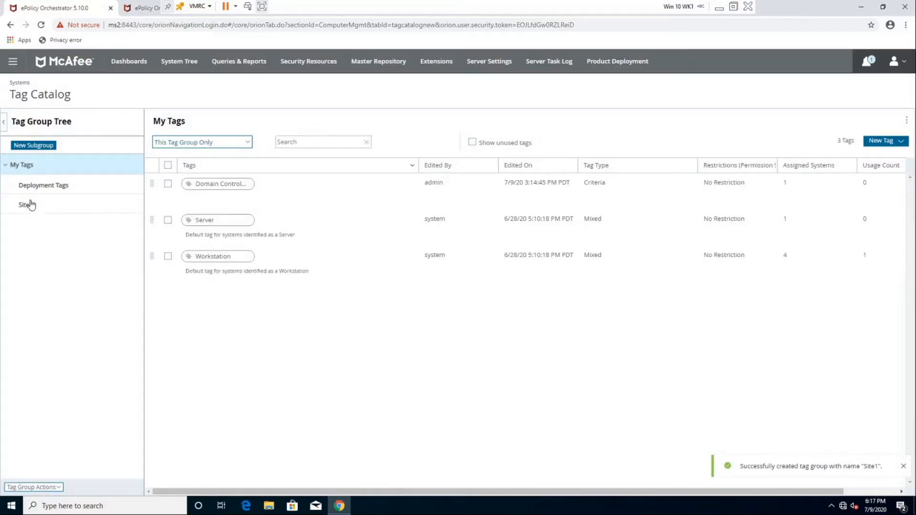
# Create a subgroup named sub site 1 under the Site1 tag group.
pyautogui.click(32, 205)
pyautogui.rightClick(42, 210)
pyautogui.click(28, 209)
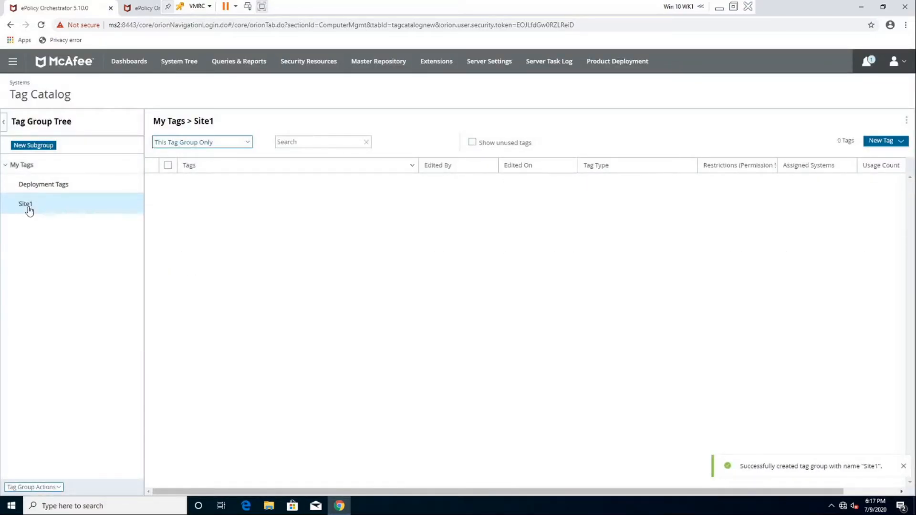
pyautogui.click(32, 146)
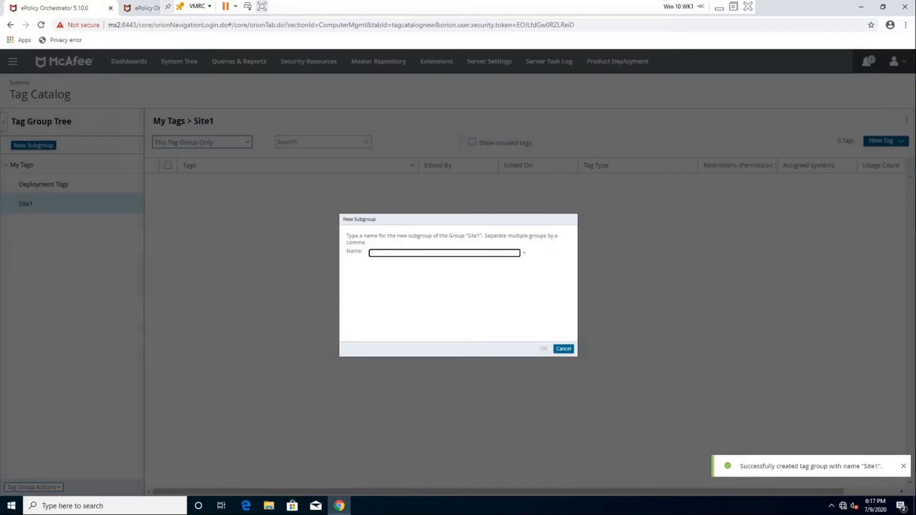
pyautogui.write('sub site 1')
pyautogui.click(544, 349)
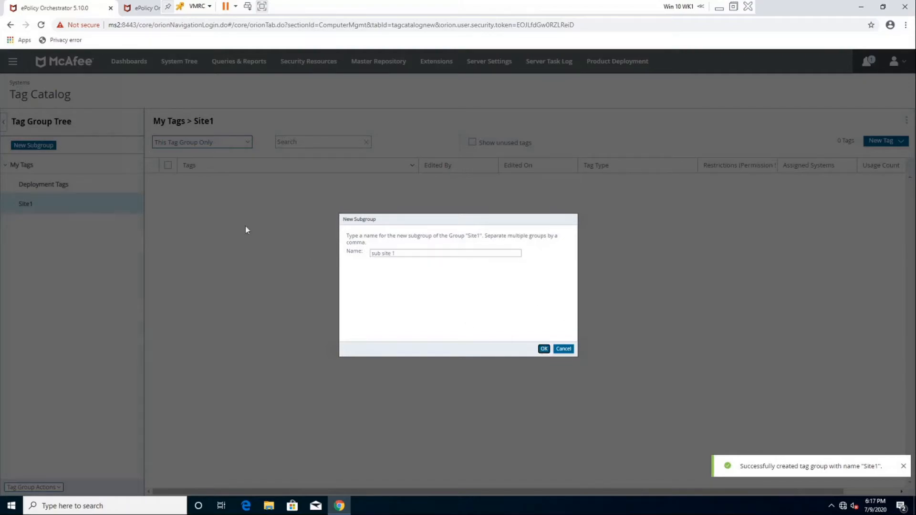
# Create a second subgroup named sub site 2 under the Site1 tag group.
pyautogui.click(16, 203)
pyautogui.click(30, 145)
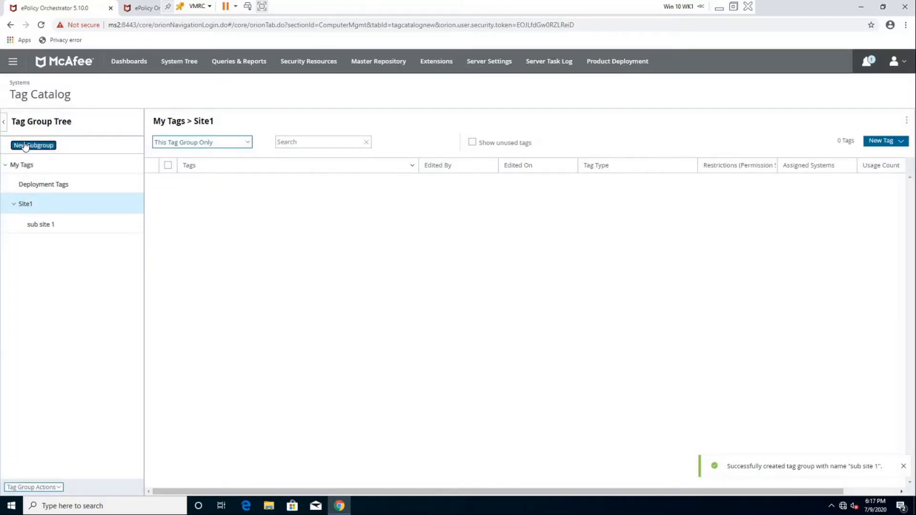
pyautogui.write('sub')
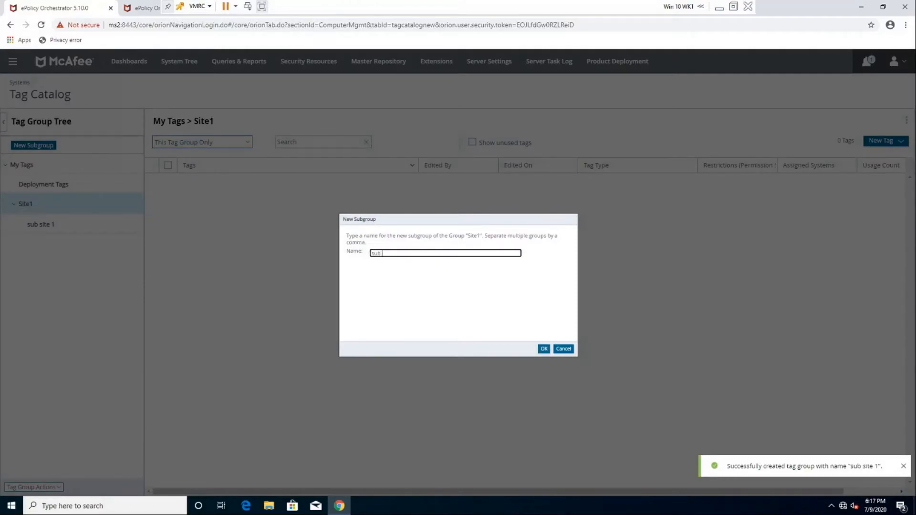
pyautogui.write(' site 2')
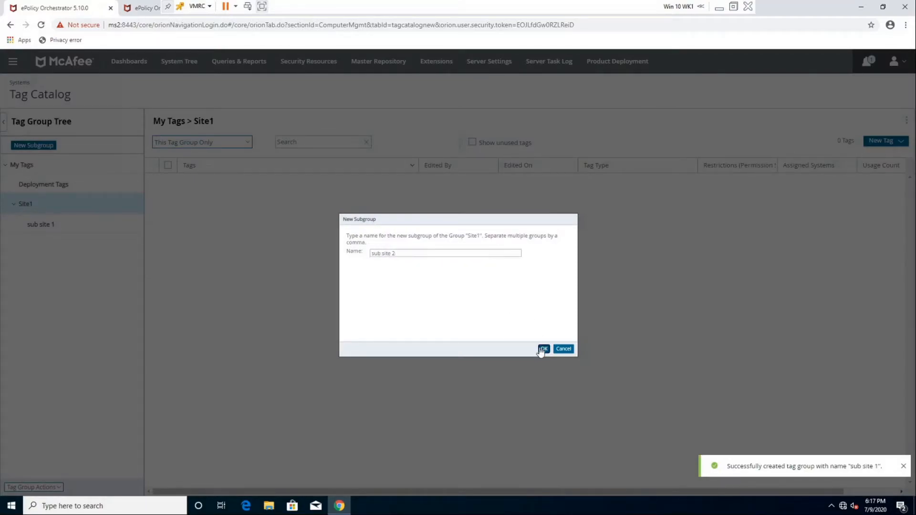
pyautogui.click(544, 349)
# Create a subgroup named sub site 1 under Workstations > Site 1 WK in the System Tree.
pyautogui.click(201, 57)
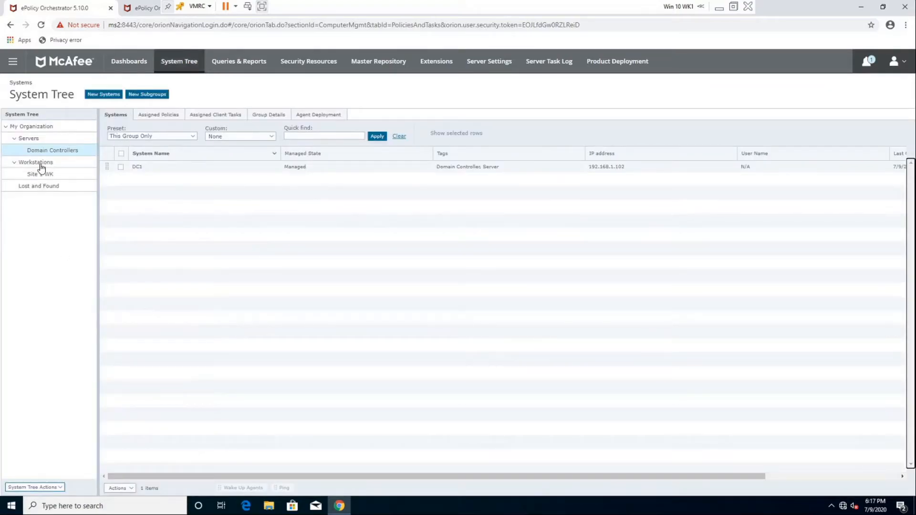
pyautogui.click(41, 164)
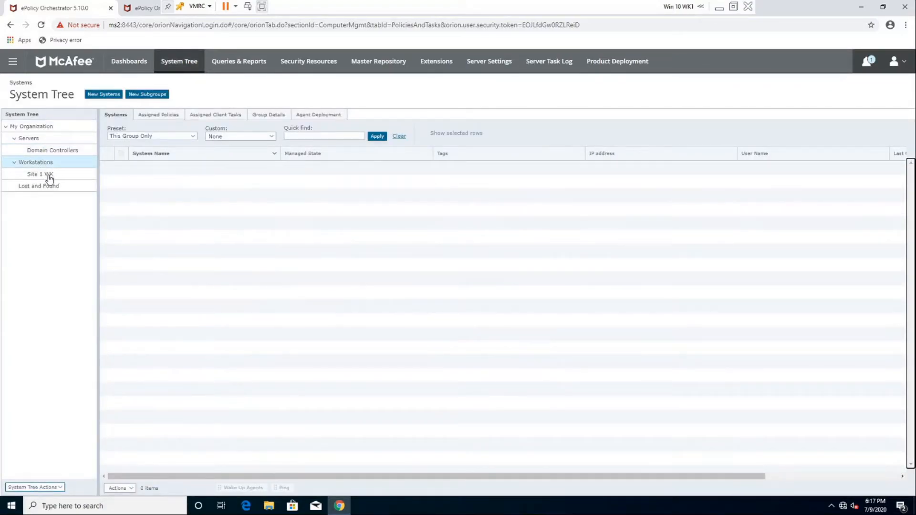
pyautogui.click(50, 174)
pyautogui.rightClick(40, 174)
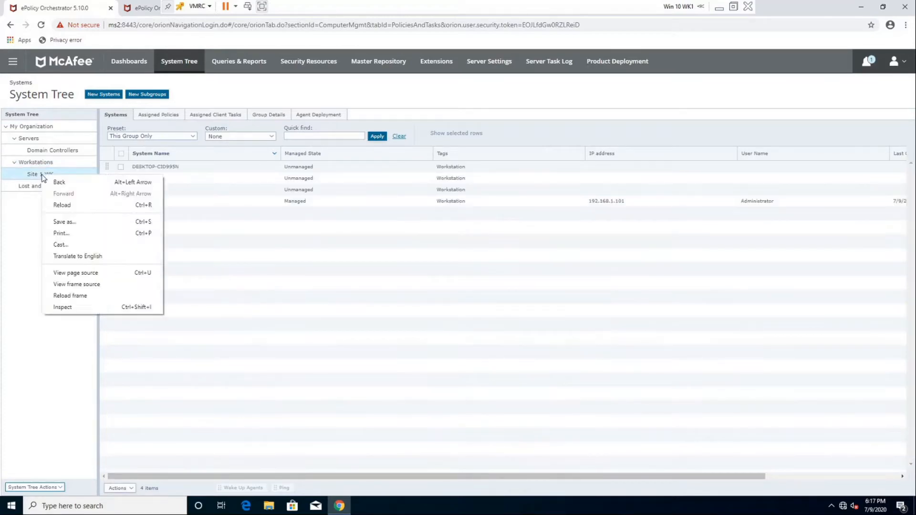
pyautogui.press('Escape')
pyautogui.click(36, 487)
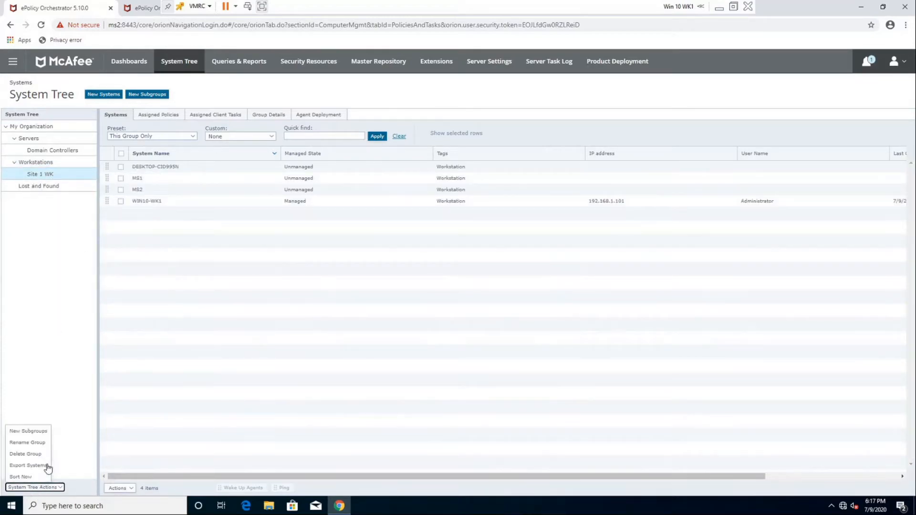
pyautogui.click(29, 431)
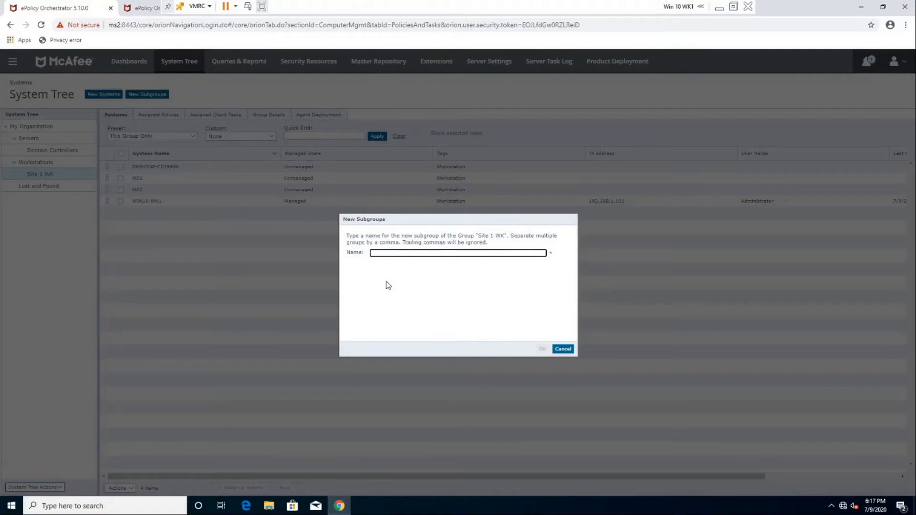
pyautogui.write('sub site 1')
pyautogui.click(542, 350)
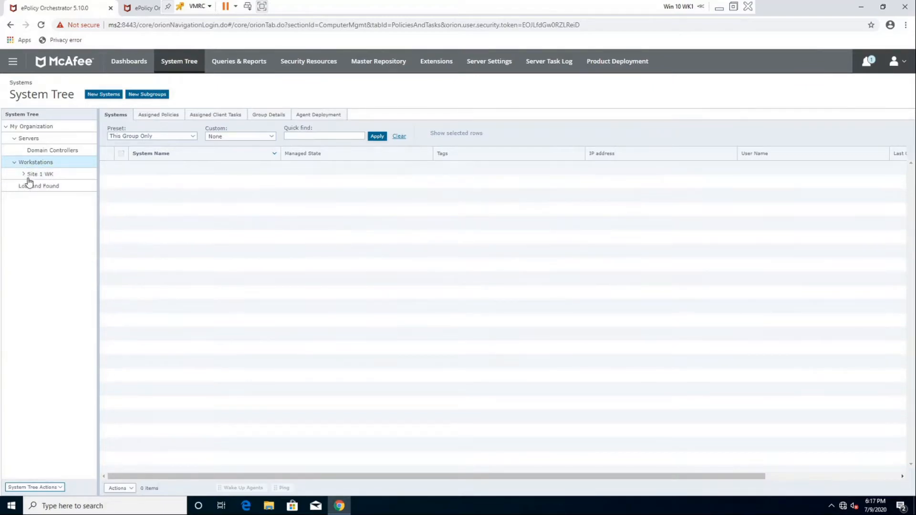
# View the systems of the sub site 1 group under Site 1 WK and open the Tag Catalog.
pyautogui.click(56, 190)
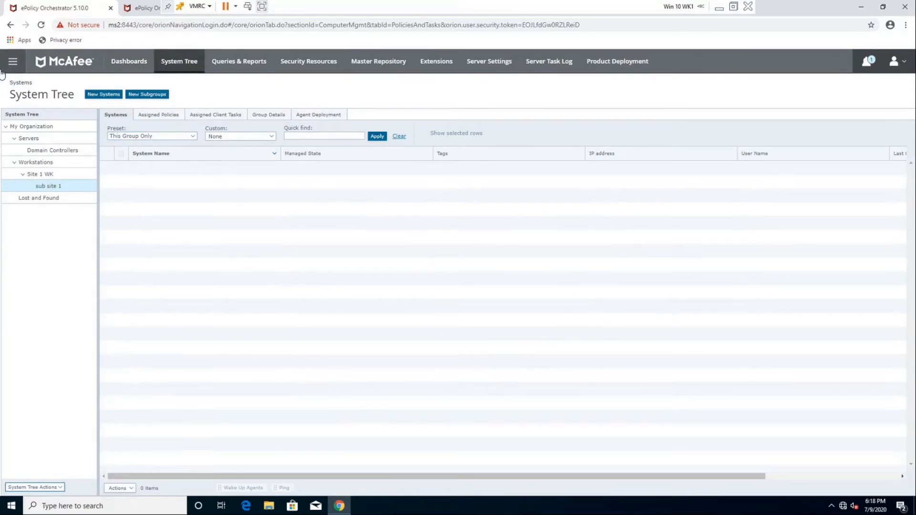
pyautogui.click(13, 61)
pyautogui.click(200, 138)
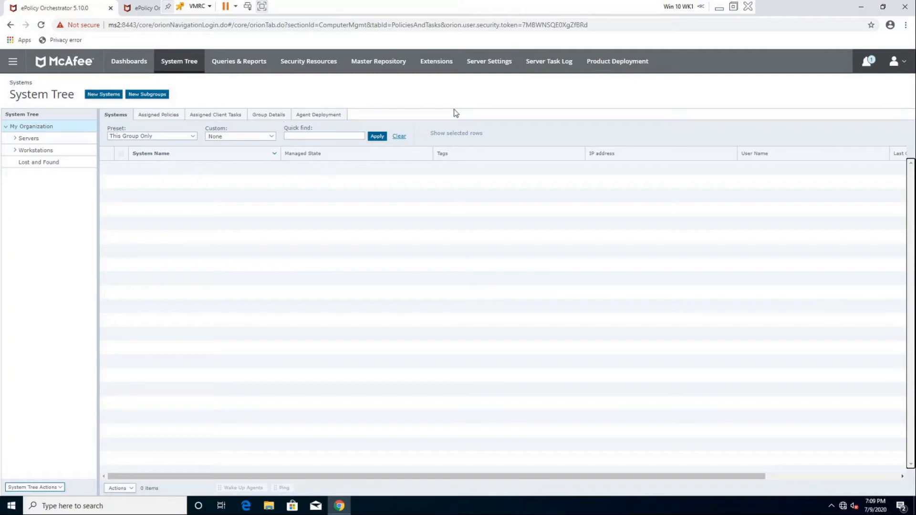
# Create a subgroup named special group under My Organization in the System Tree.
pyautogui.click(272, 117)
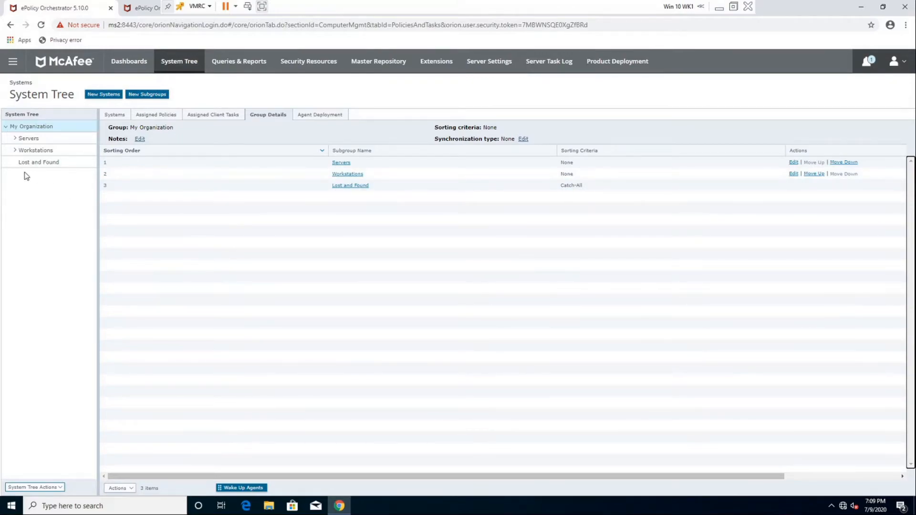
pyautogui.click(21, 487)
pyautogui.click(29, 432)
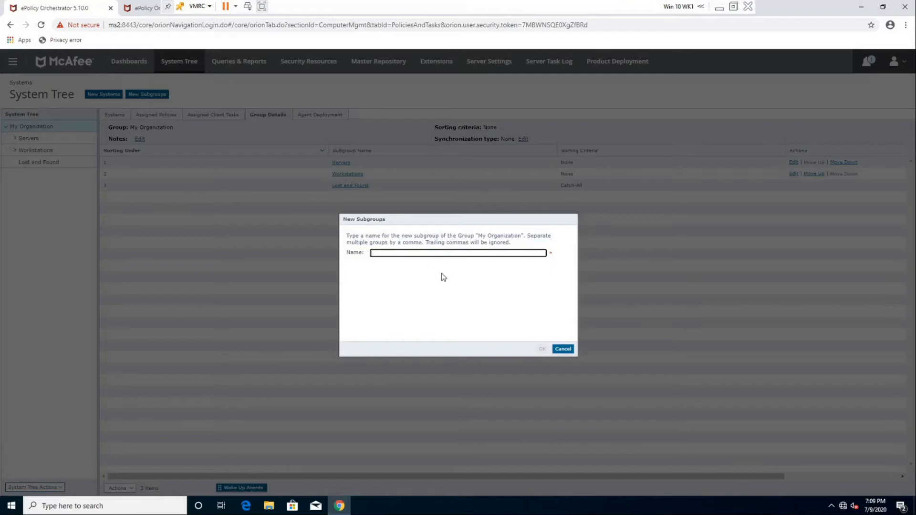
pyautogui.write('special group')
pyautogui.click(542, 350)
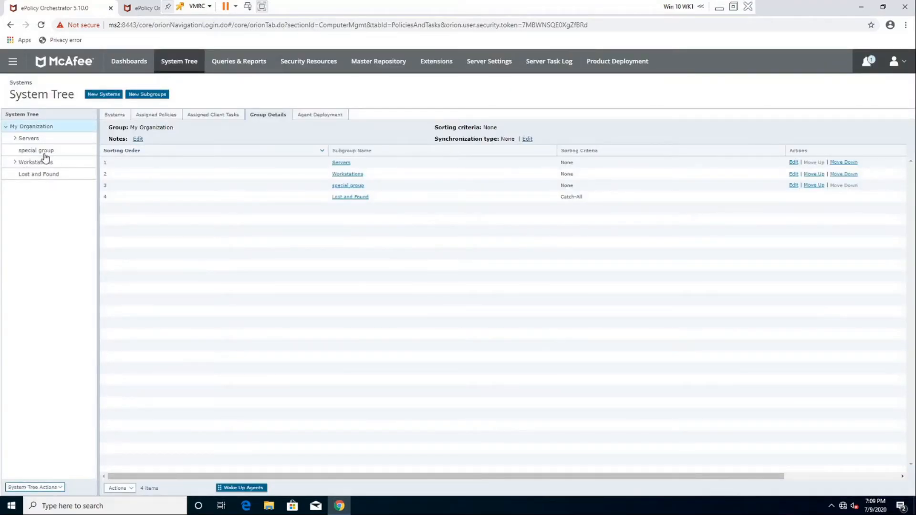
# Review the group details of sub site 1 under Workstations > Site 1 WK and of special group.
pyautogui.click(16, 162)
pyautogui.click(22, 175)
pyautogui.click(48, 187)
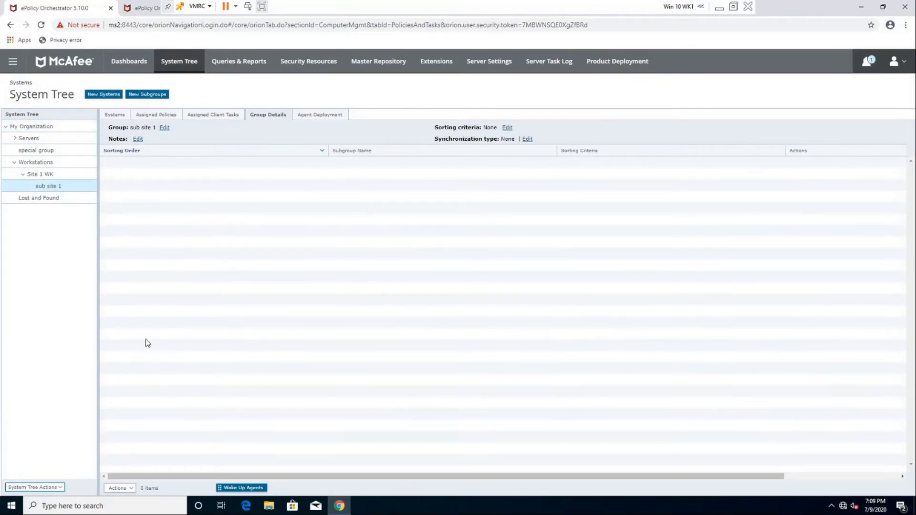
pyautogui.click(32, 151)
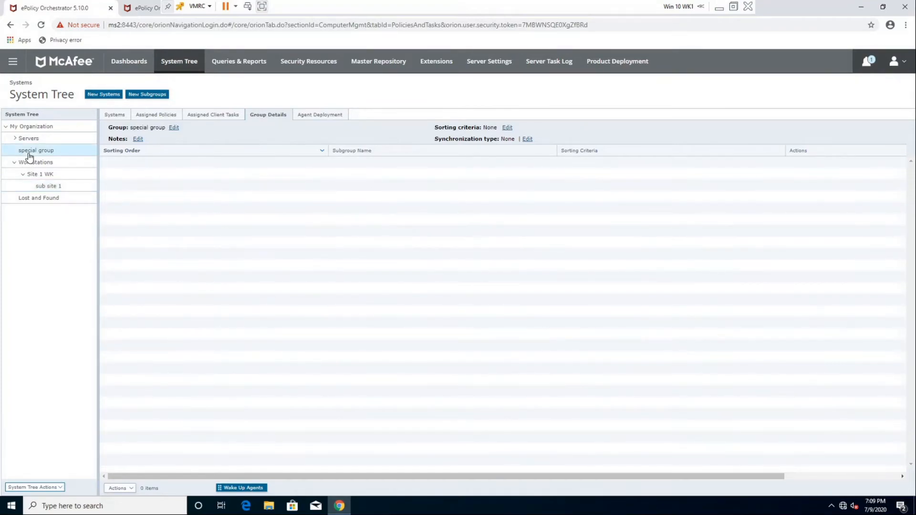
pyautogui.click(50, 187)
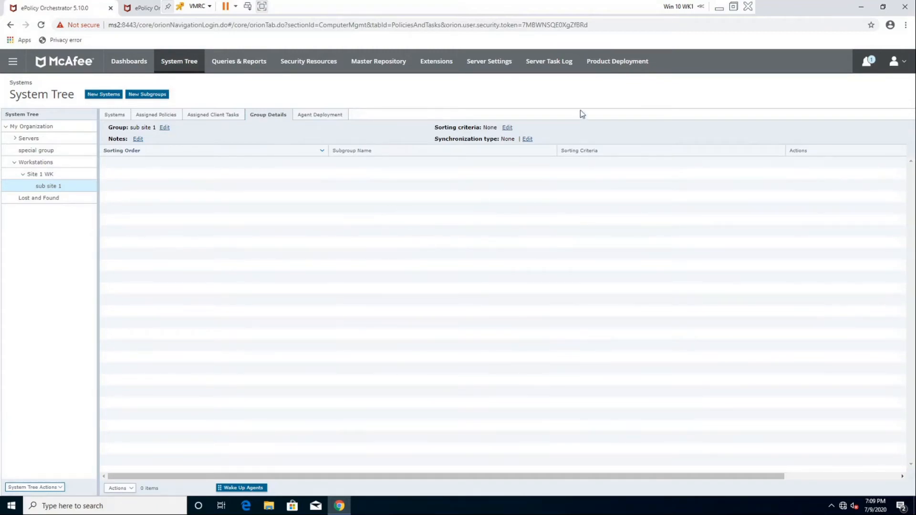
# Start a product deployment named agent deployment with the McAfee Agent for Windows 5.5.1 package, and open its tag or group selection.
pyautogui.click(615, 61)
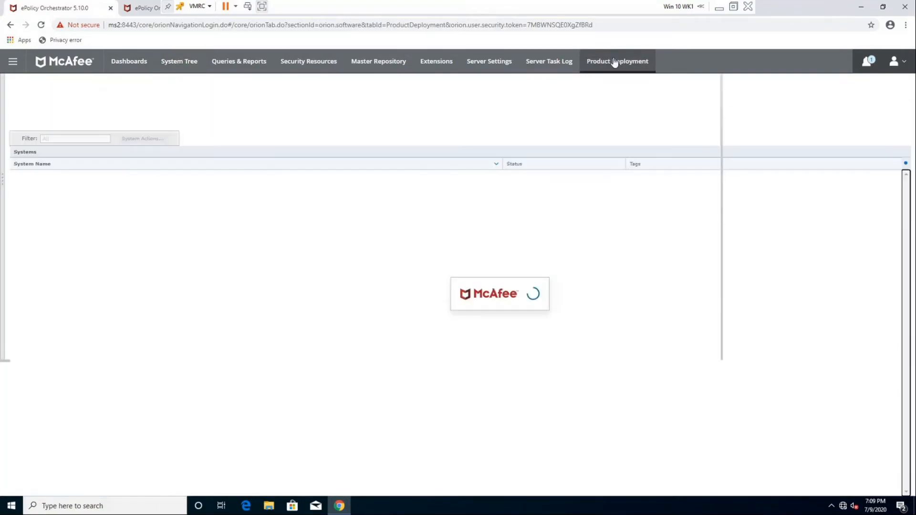
pyautogui.click(13, 61)
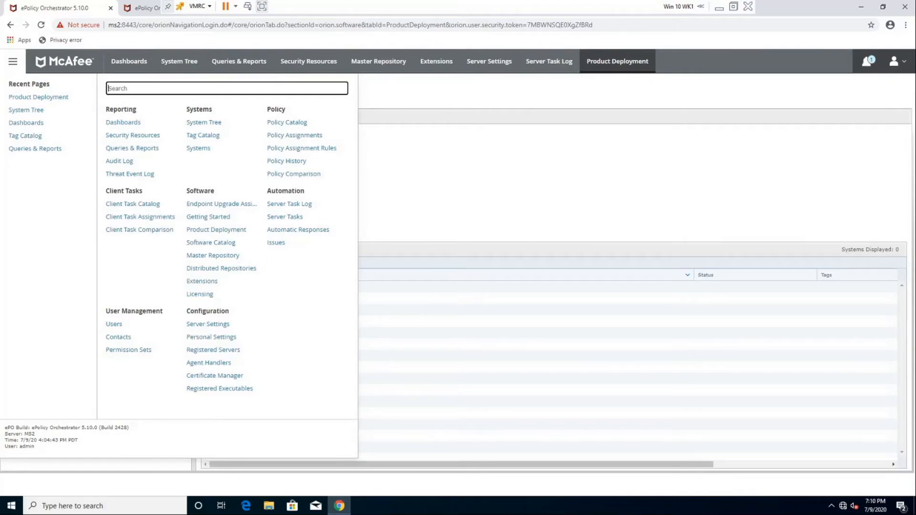
pyautogui.click(206, 232)
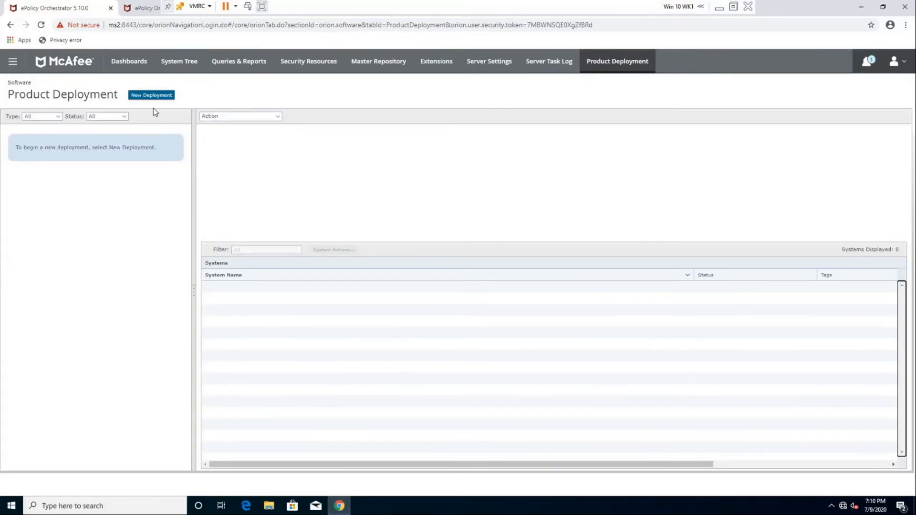
pyautogui.click(152, 96)
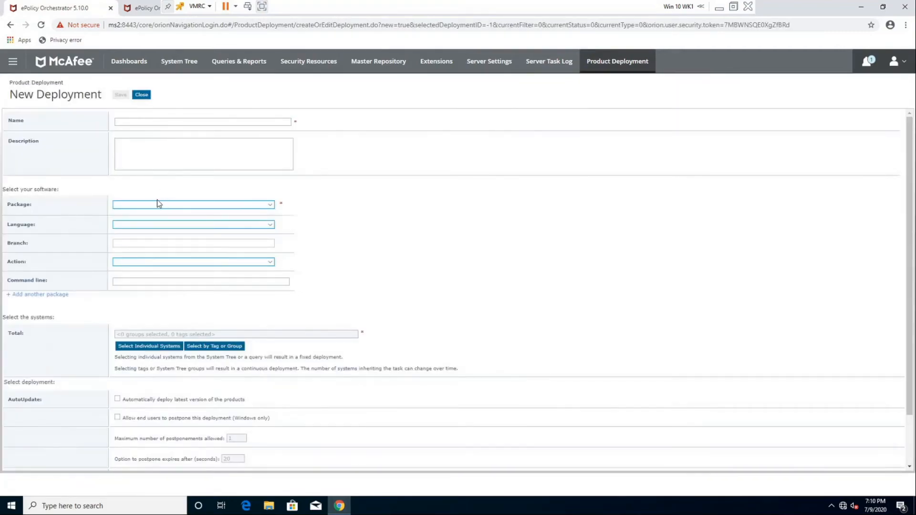
pyautogui.click(166, 122)
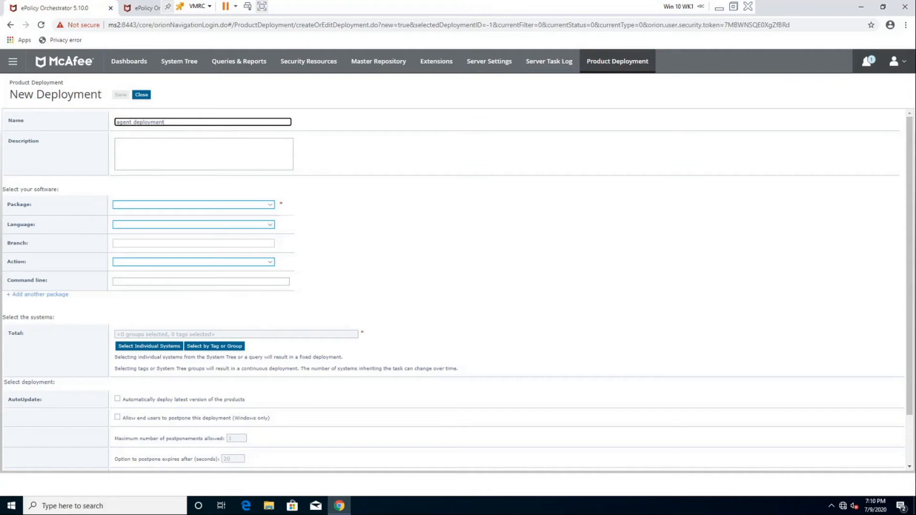
pyautogui.click(241, 204)
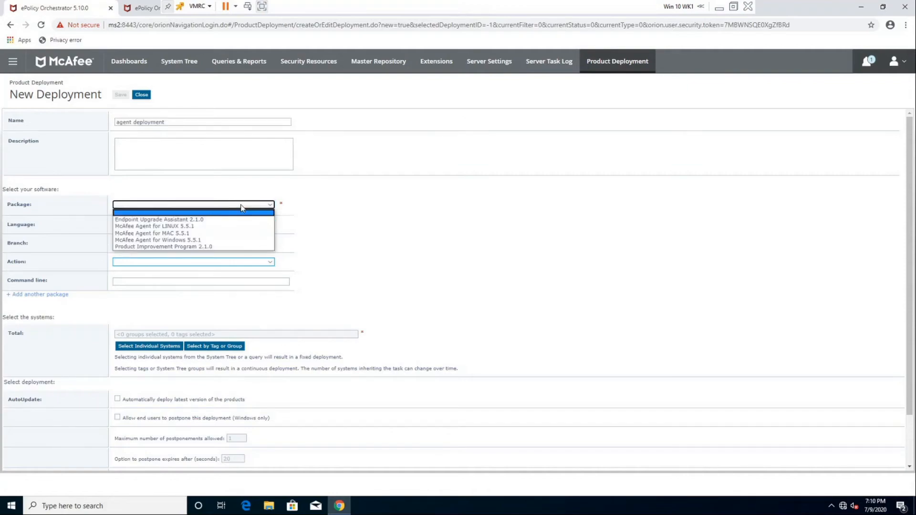
pyautogui.click(213, 241)
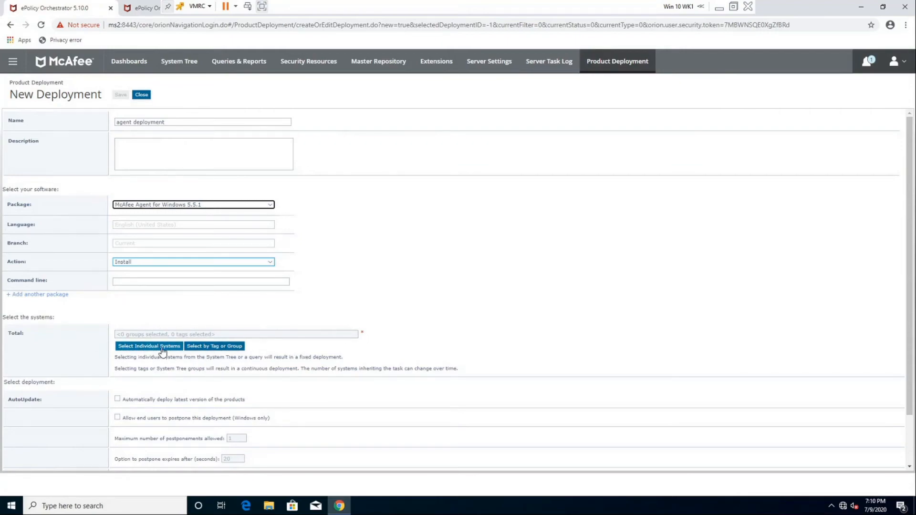
pyautogui.click(205, 347)
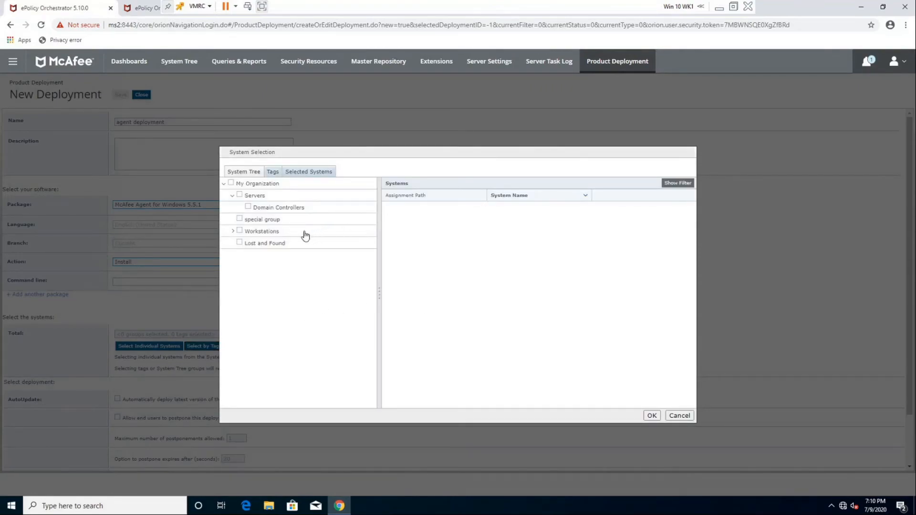
pyautogui.click(240, 235)
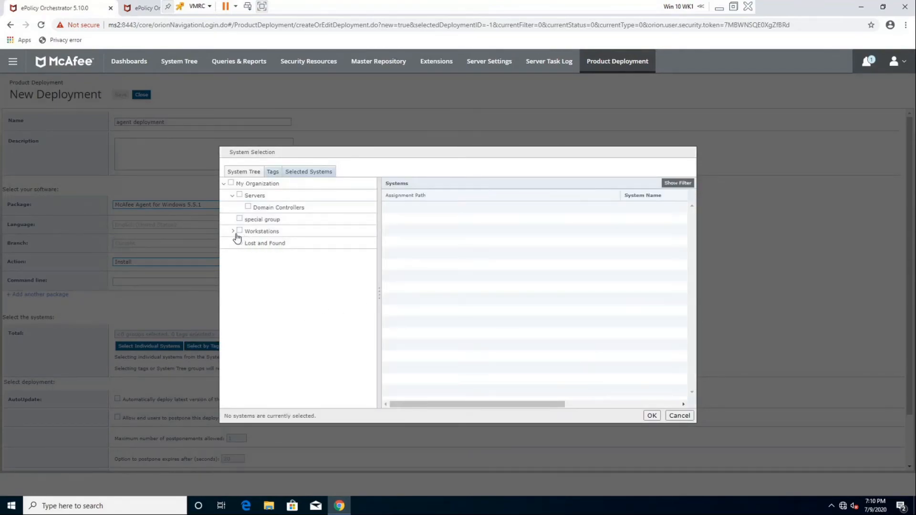
pyautogui.click(247, 243)
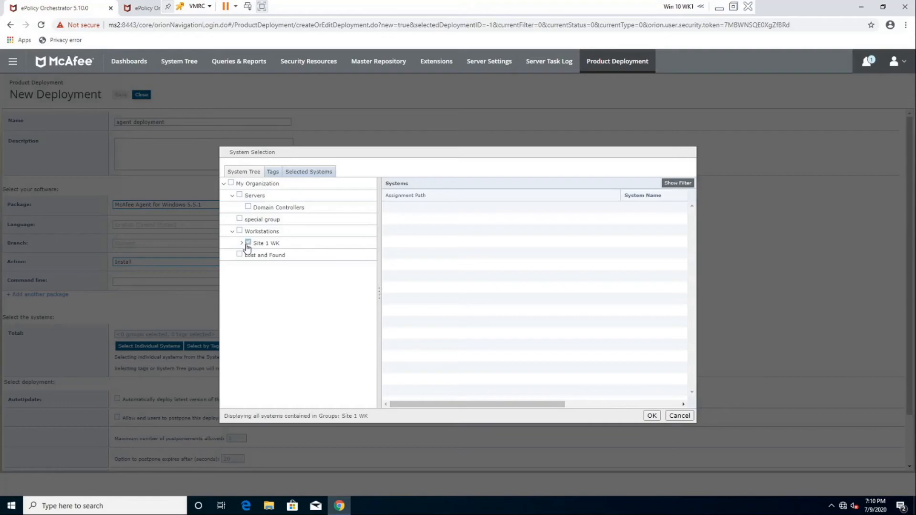
pyautogui.click(241, 243)
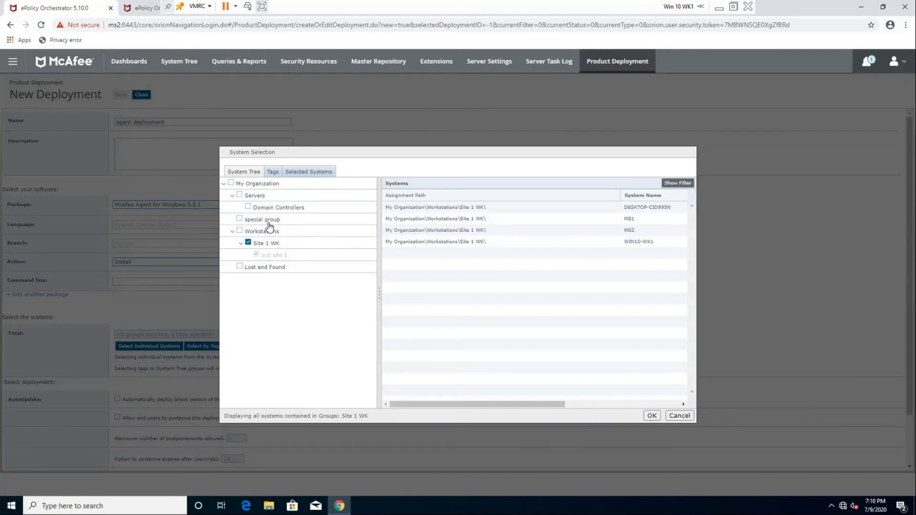
pyautogui.click(240, 218)
pyautogui.click(248, 243)
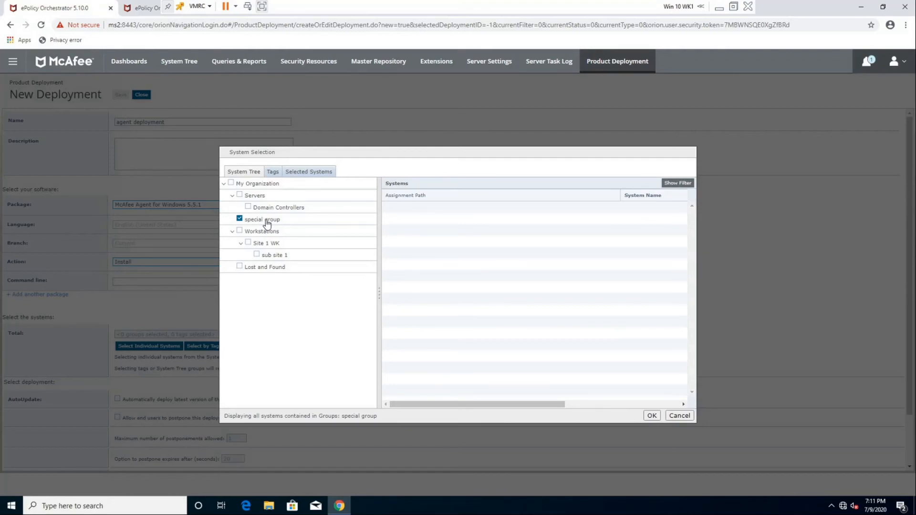
pyautogui.click(240, 219)
# Target the deployment at systems with the Domain Controller tag and look over the remaining deployment options.
pyautogui.click(272, 172)
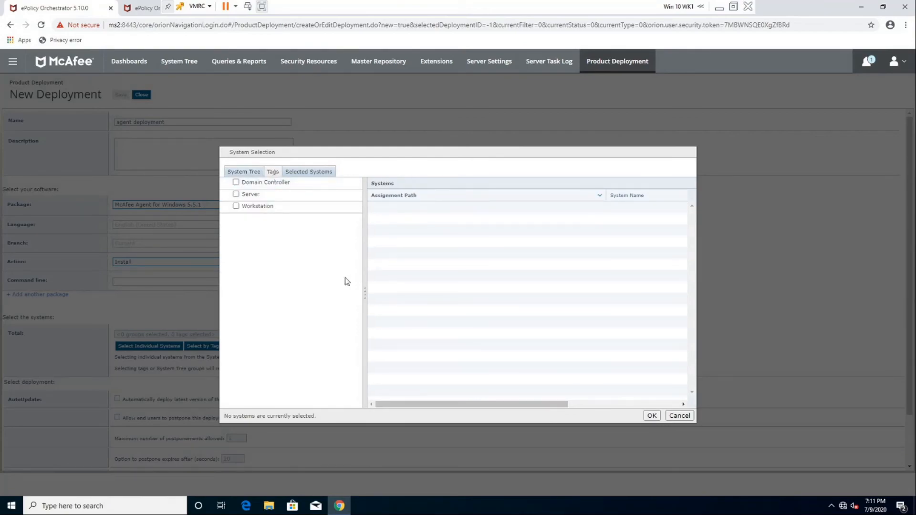
pyautogui.click(236, 181)
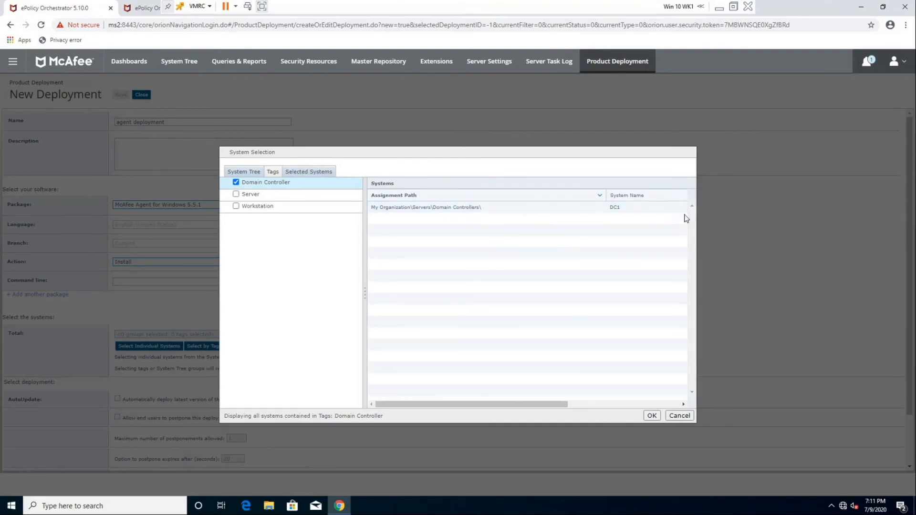
pyautogui.click(652, 416)
pyautogui.scroll(-1, 279, 405)
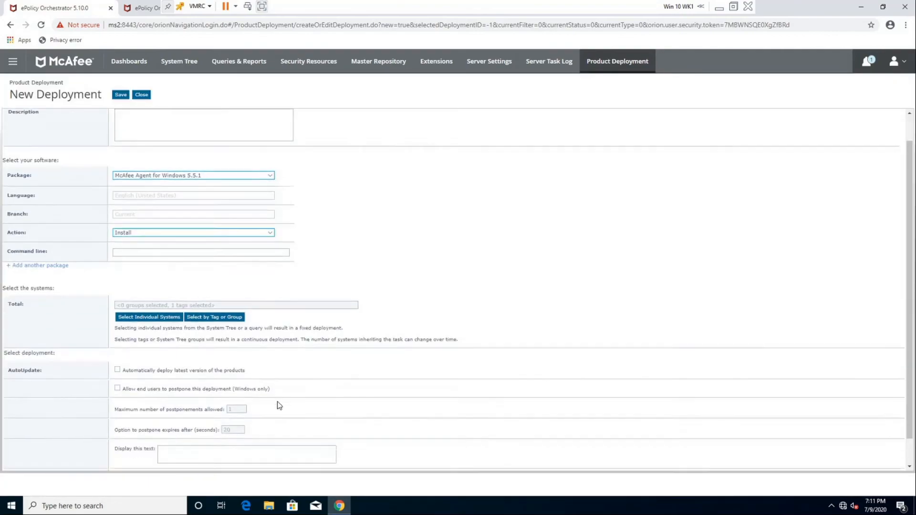
pyautogui.scroll(1, 668, 223)
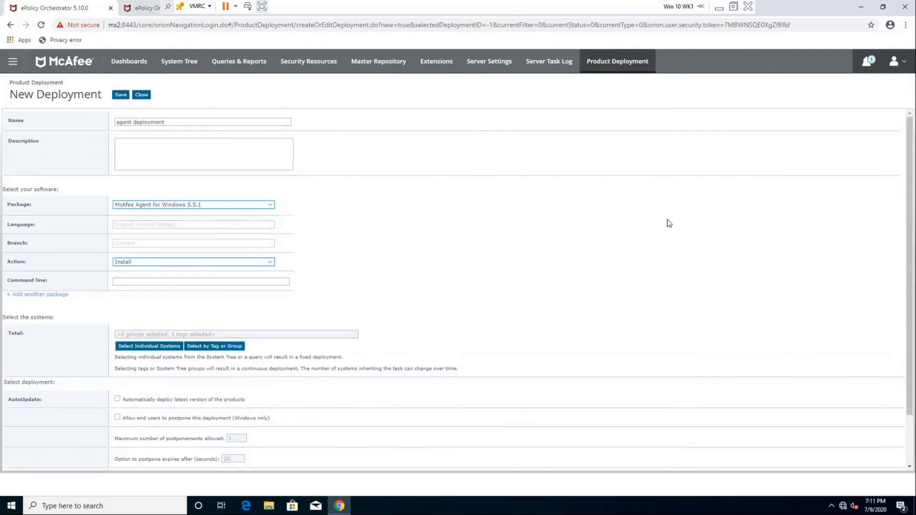
# Save the agent deployment and check its target tag in the deployment details.
pyautogui.click(120, 96)
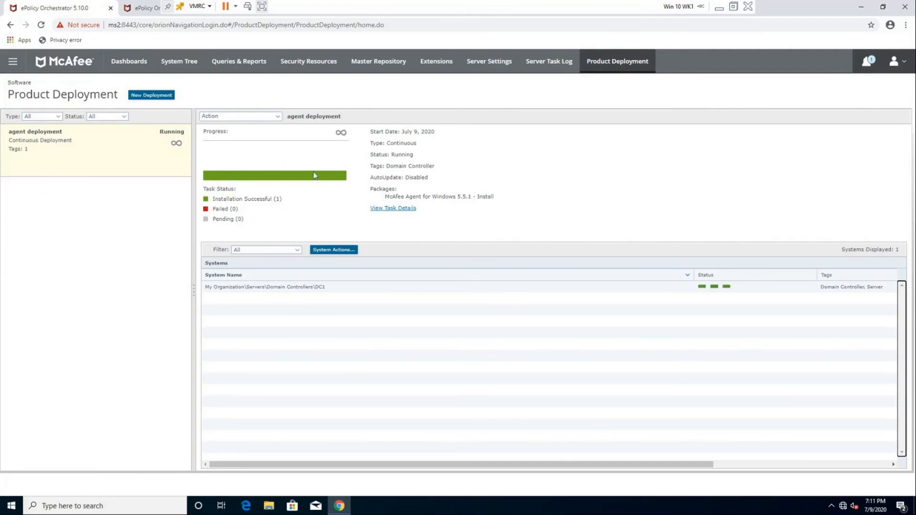
pyautogui.moveTo(435, 167); pyautogui.dragTo(394, 166)
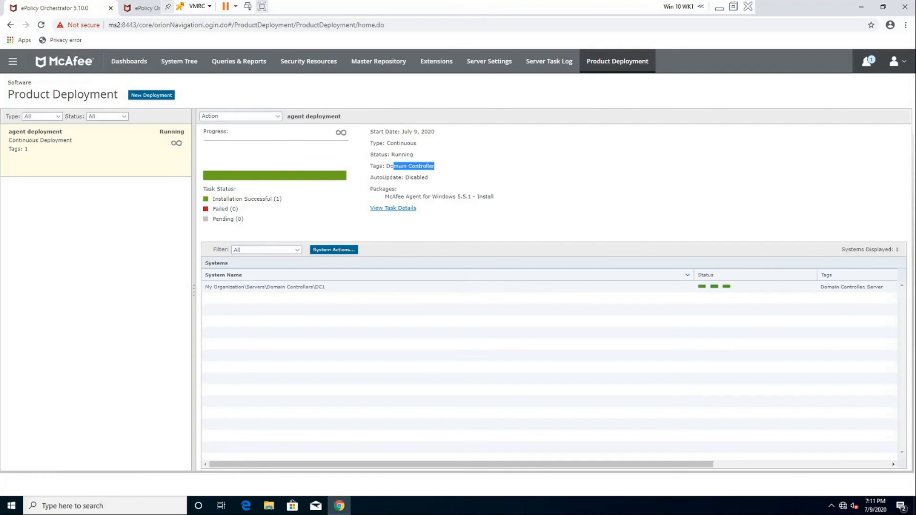
pyautogui.click(395, 167)
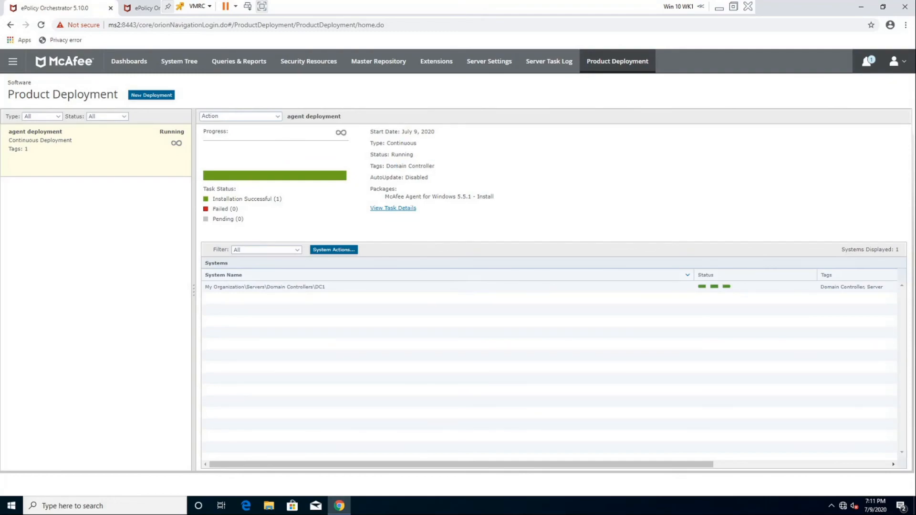